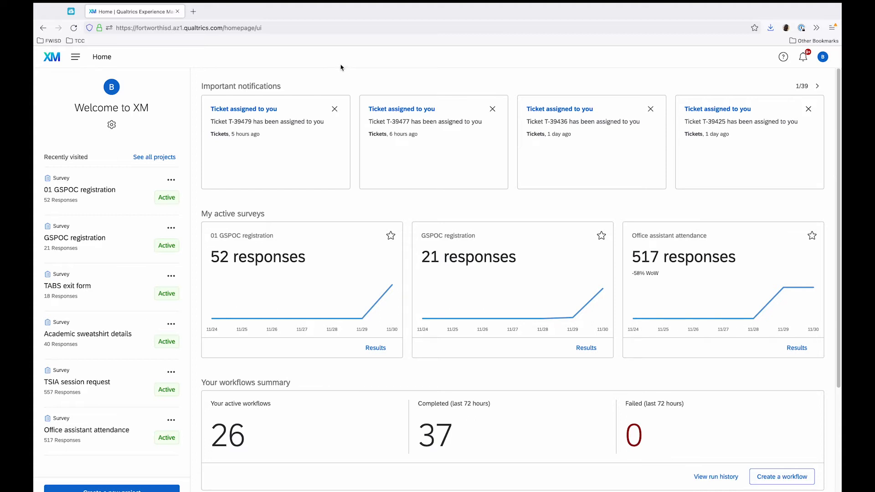
Go to the Library and view the list of available libraries, staying in the personal one.
click(76, 62)
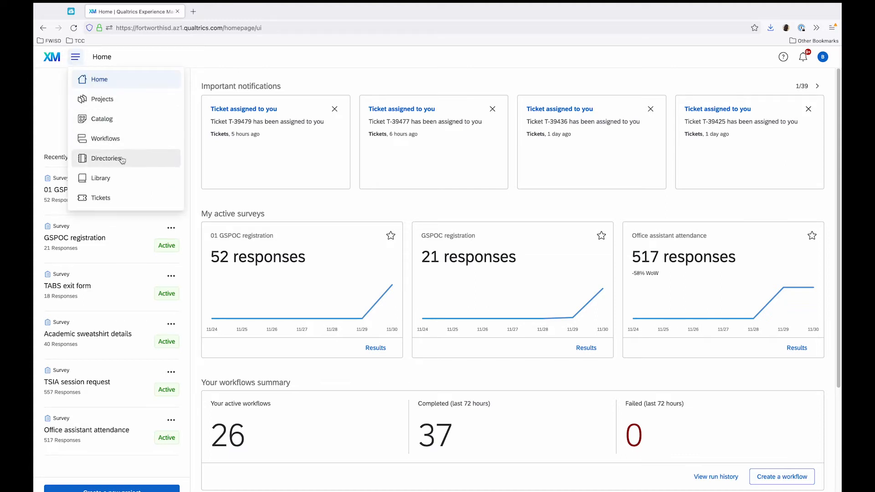
click(123, 178)
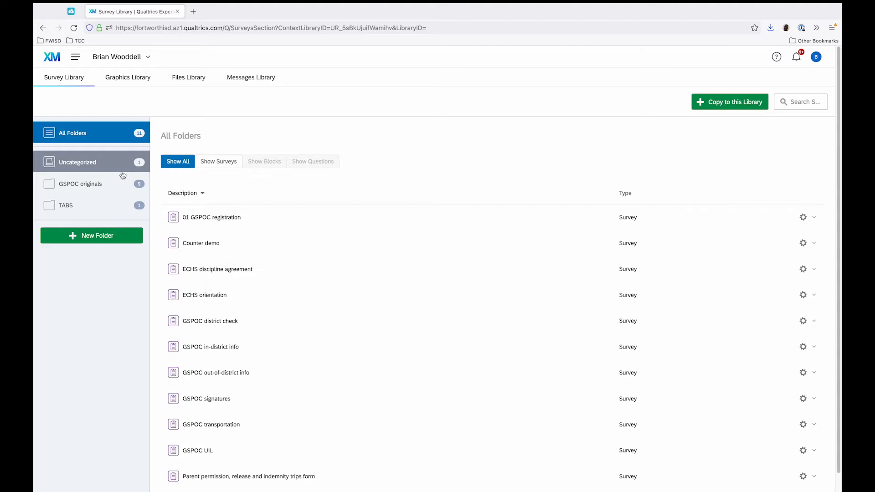
click(120, 57)
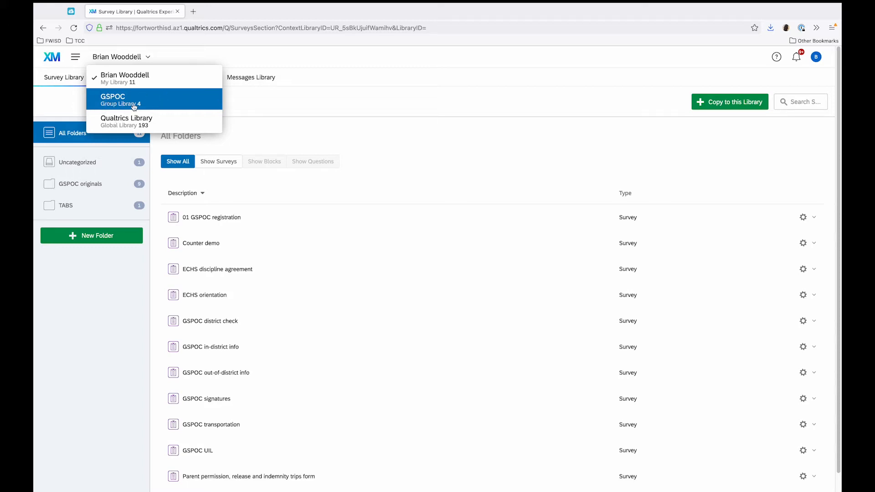
click(416, 117)
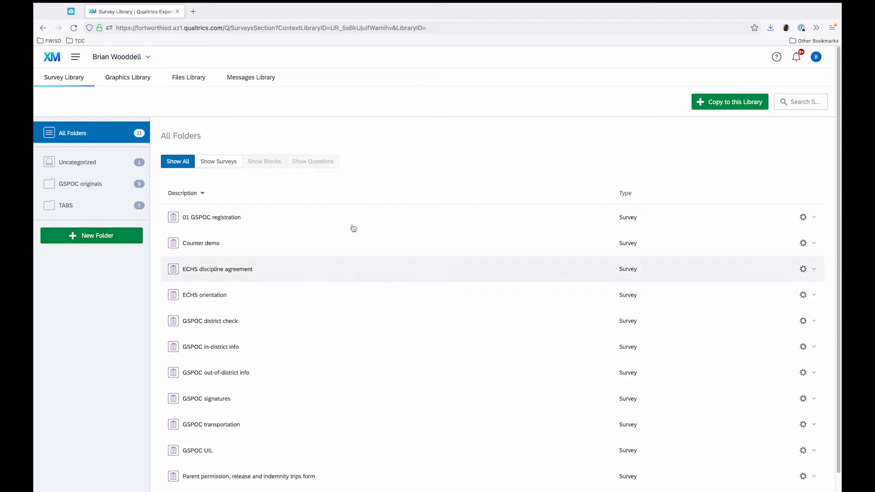
Create a new folder named "GSPOC registration" in the personal survey library.
click(124, 237)
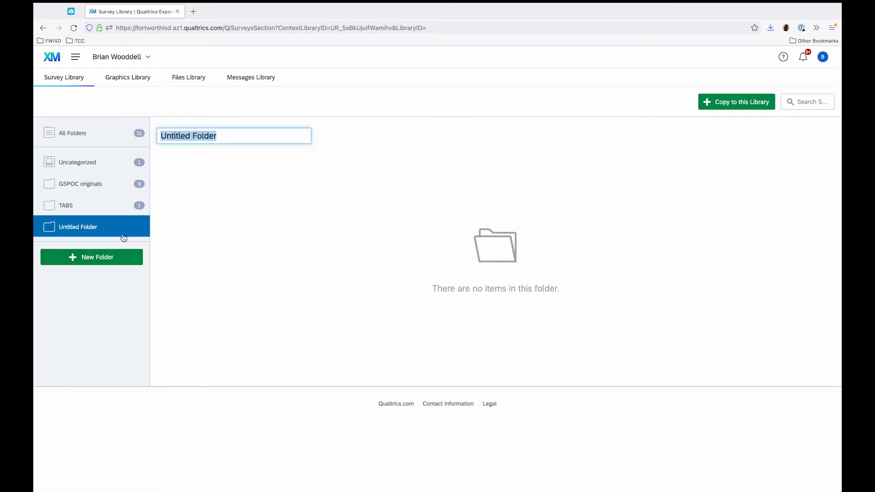
text(GSPOC registration)
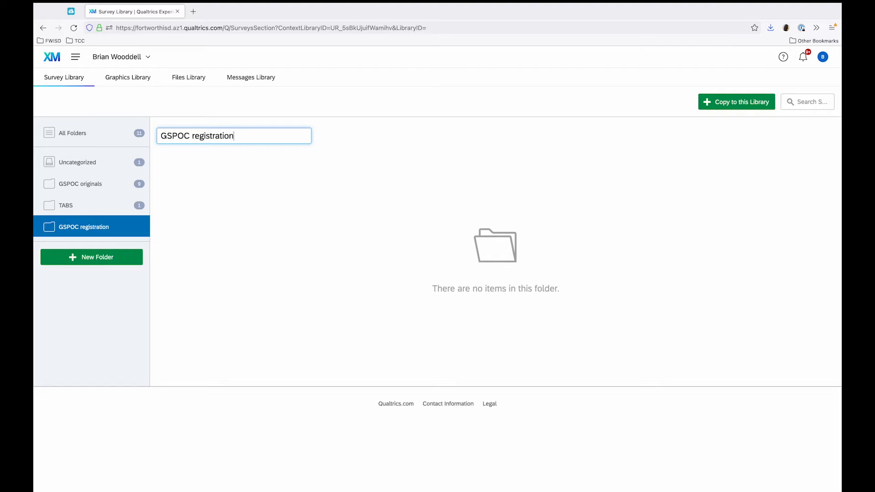
click(218, 236)
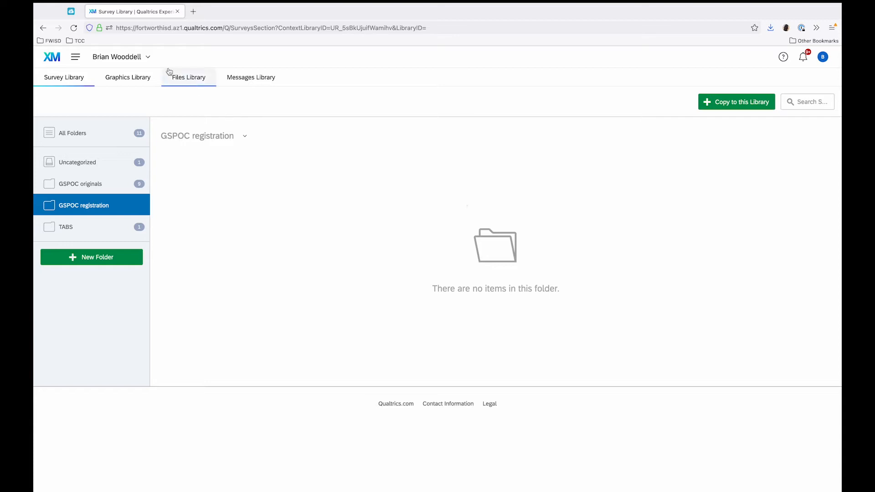
Switch to the GSPOC group library and copy its 01 GSPOC registration survey into the personal library's GSPOC registration folder.
click(148, 58)
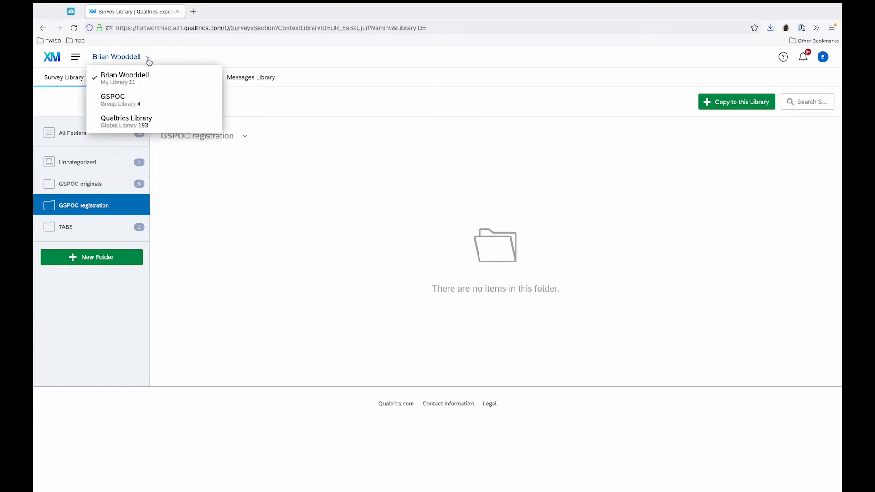
click(180, 105)
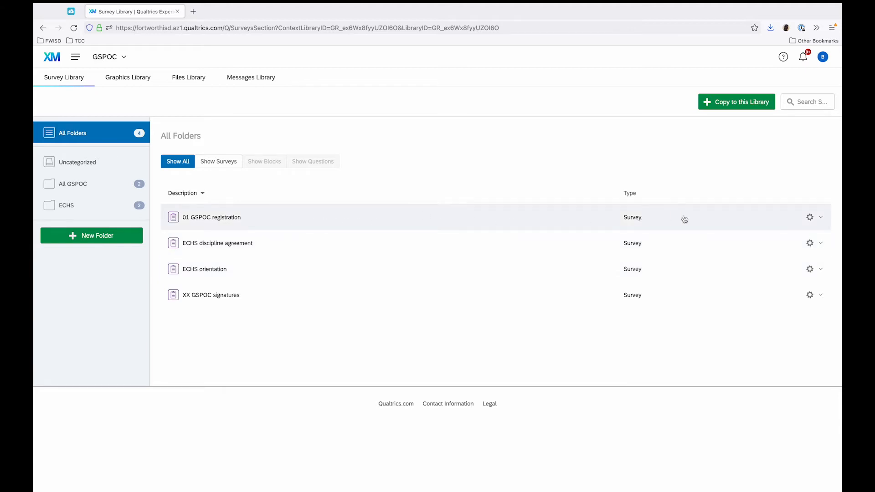
click(805, 218)
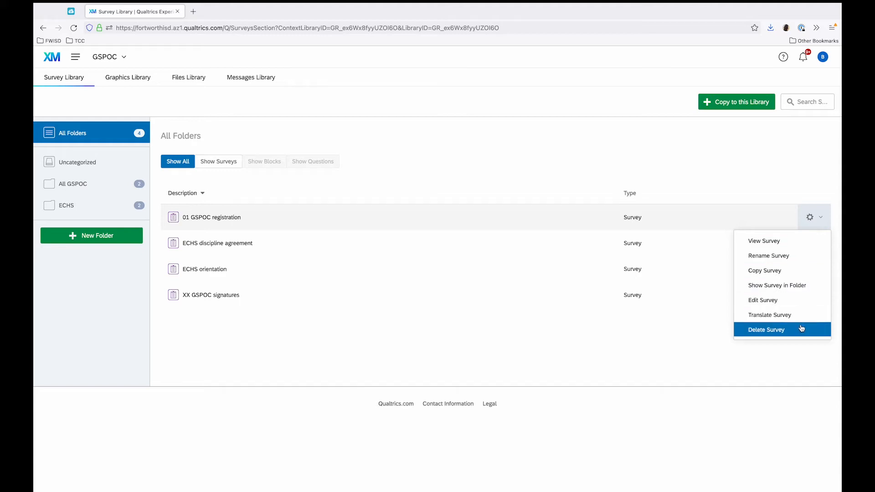
click(787, 272)
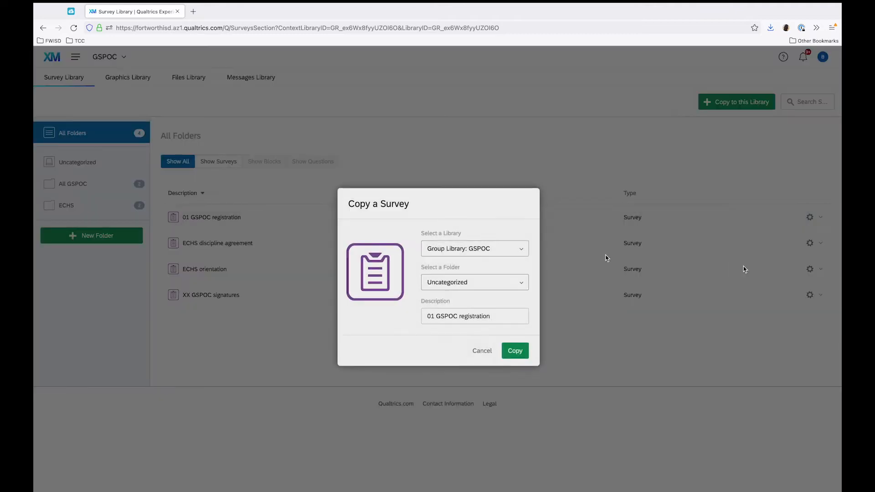
click(521, 254)
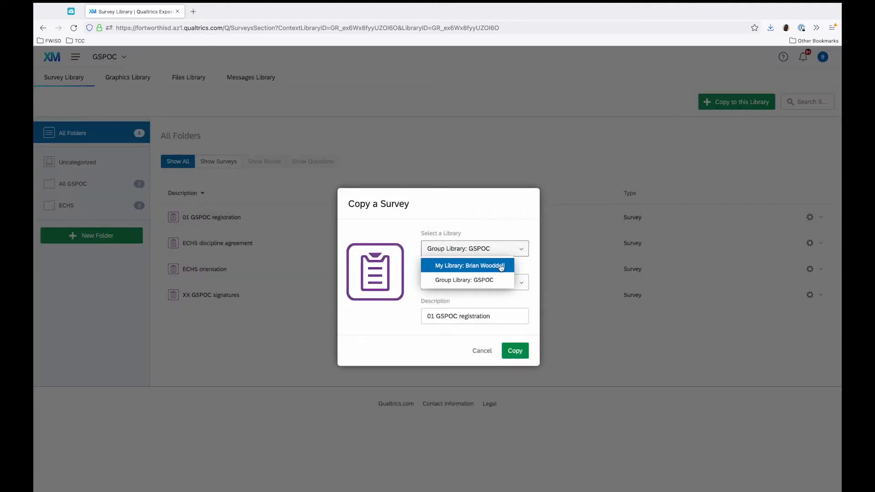
click(501, 267)
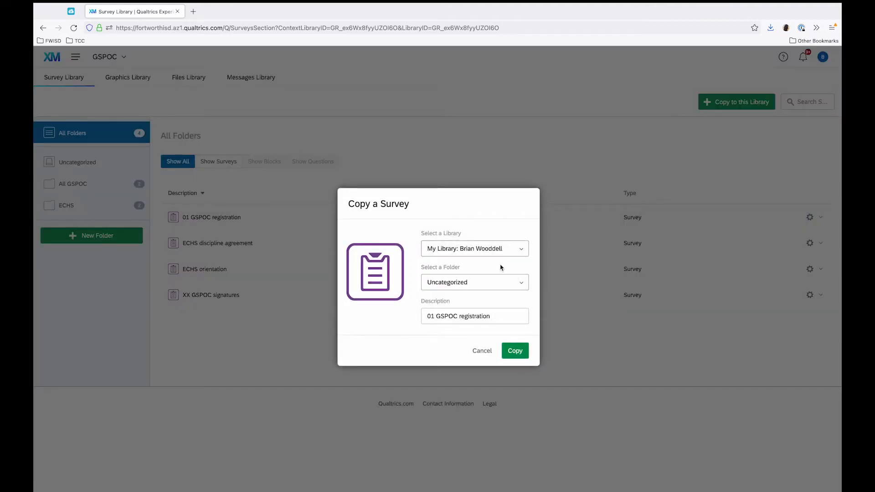
click(524, 285)
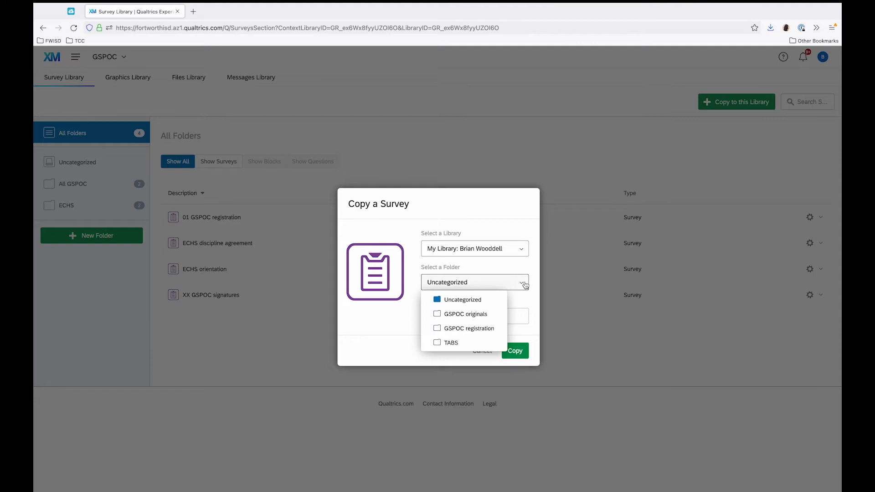
click(497, 328)
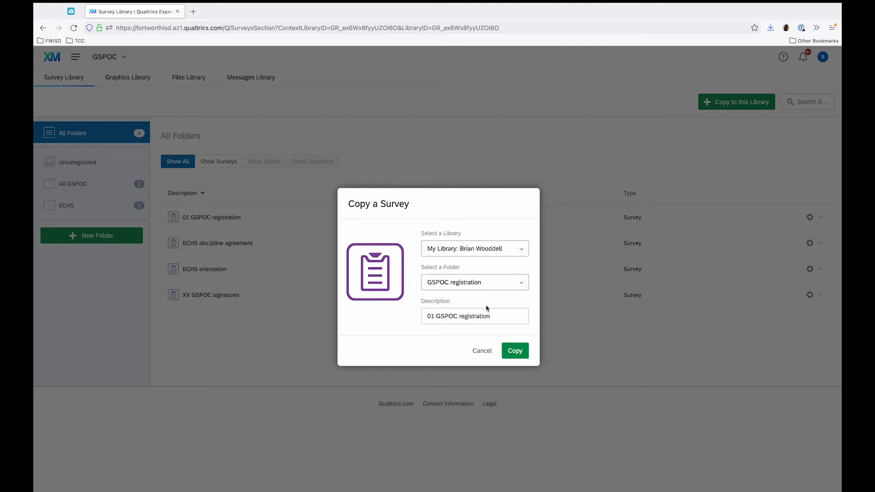
click(516, 351)
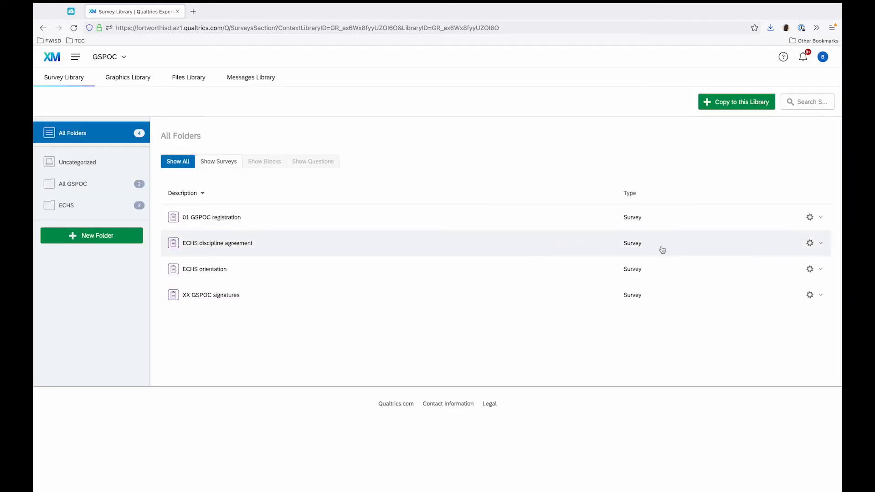
Copy the ECHS discipline agreement survey into the GSPOC registration folder of the personal library.
click(805, 244)
click(785, 297)
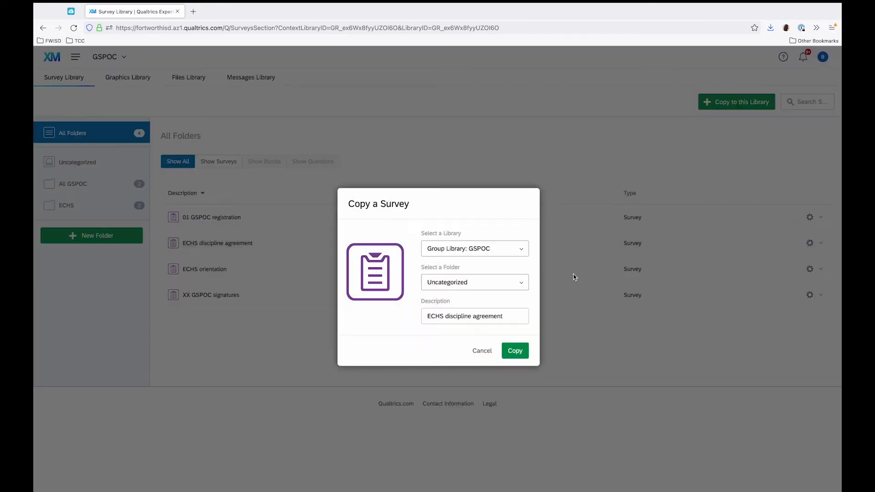
click(486, 249)
click(486, 264)
click(488, 281)
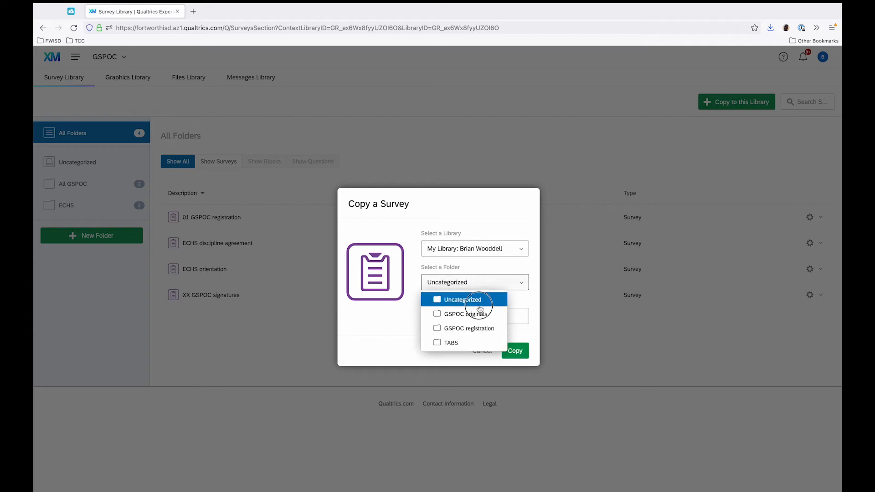
click(496, 326)
click(513, 352)
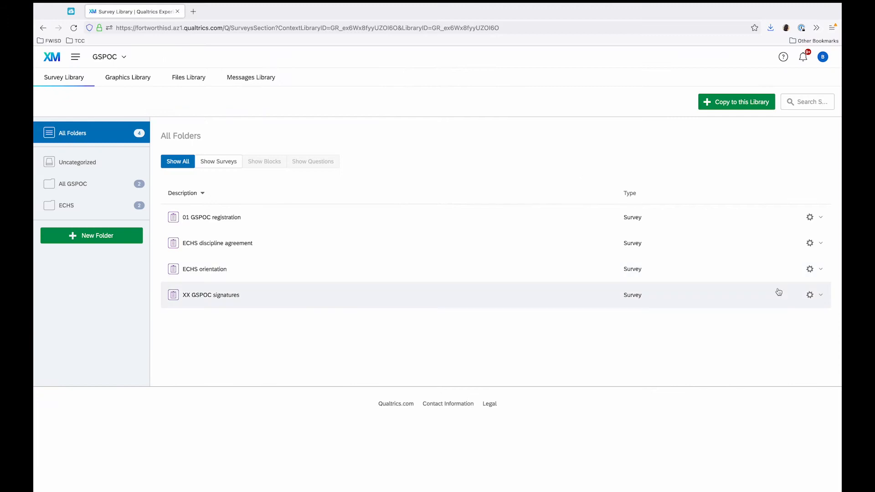
Copy the ECHS orientation survey into the GSPOC registration folder of the personal library.
click(821, 278)
click(785, 323)
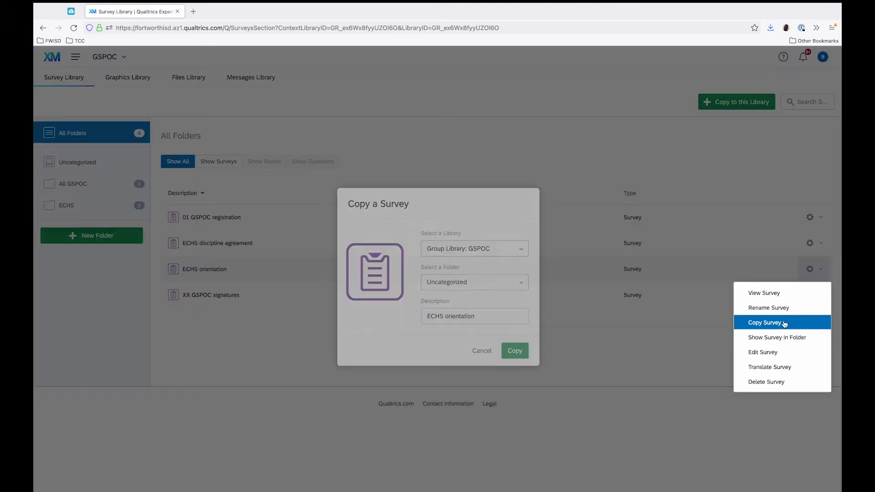
click(488, 250)
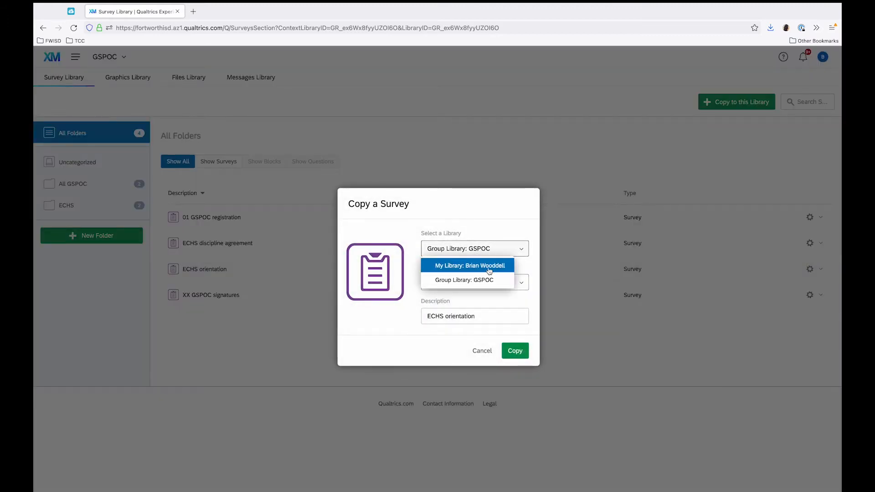
click(489, 269)
click(487, 283)
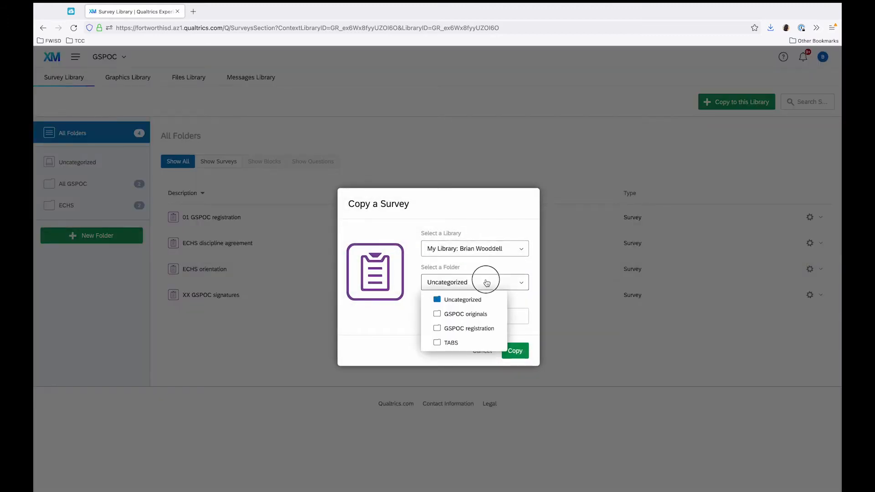
click(489, 335)
click(517, 352)
Copy the XX GSPOC signatures survey into the GSPOC registration folder of the personal library.
click(814, 296)
click(793, 347)
click(521, 249)
click(502, 264)
click(500, 287)
click(489, 329)
click(515, 350)
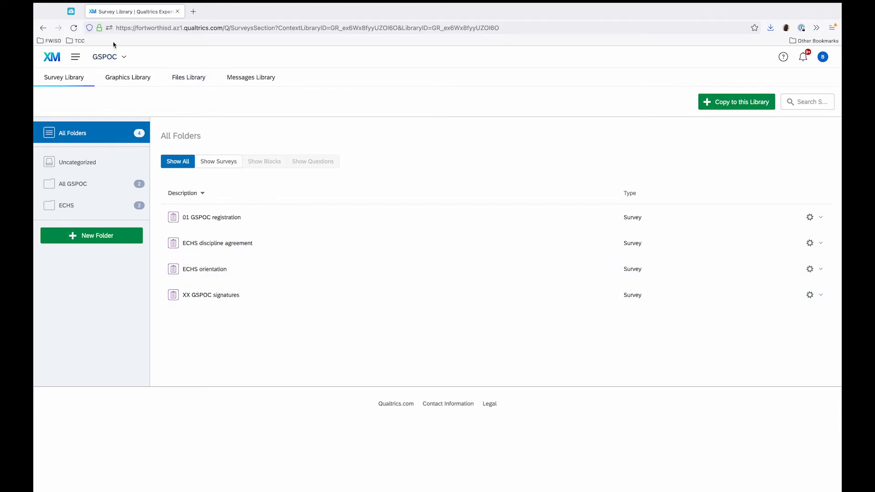
Return to the personal library and show the contents of its GSPOC registration folder.
click(117, 61)
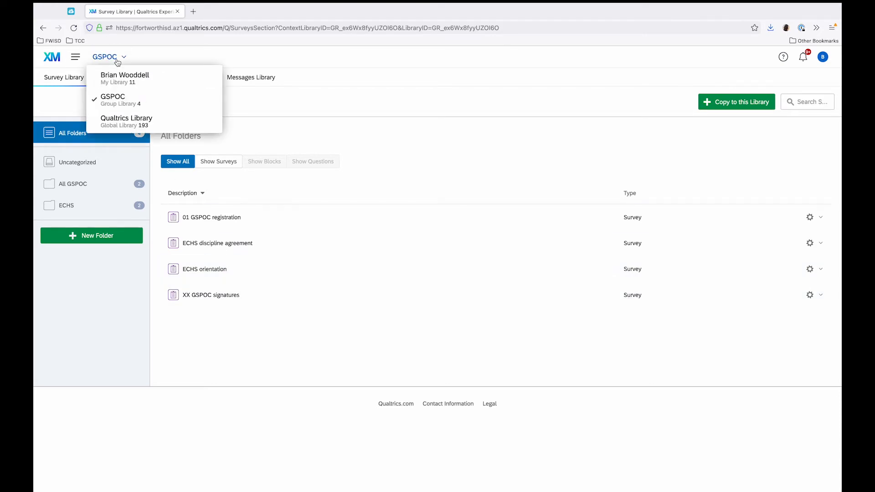
click(130, 78)
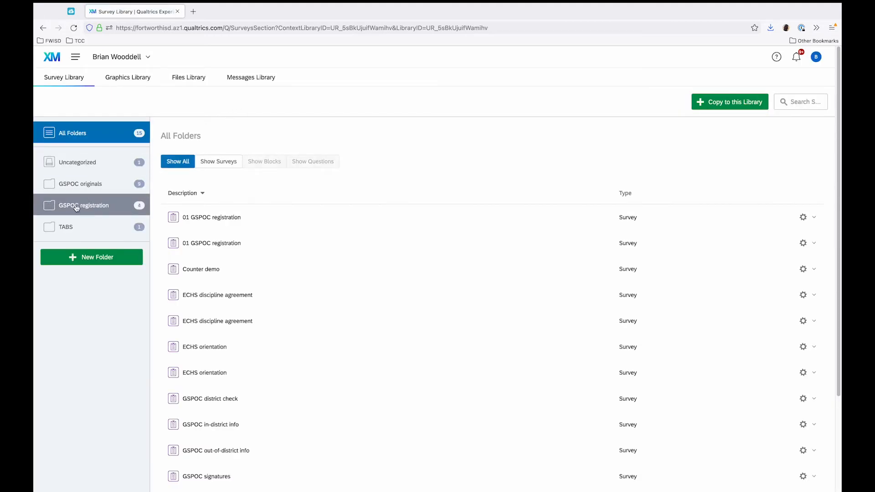
click(121, 209)
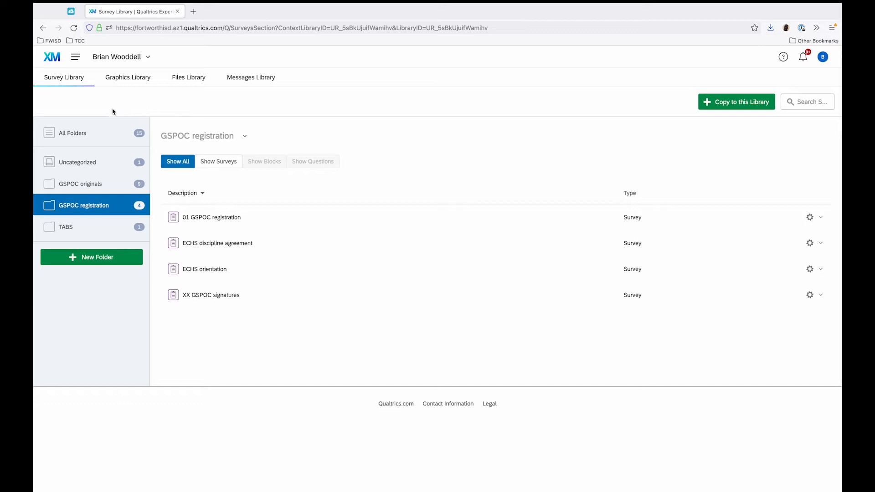
Go to Projects and create a new project folder named "GSPOC registration".
click(76, 57)
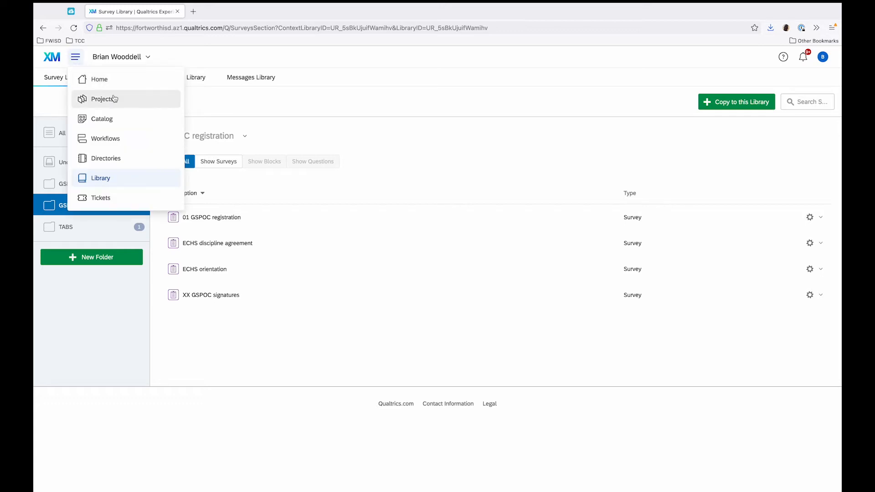
click(114, 99)
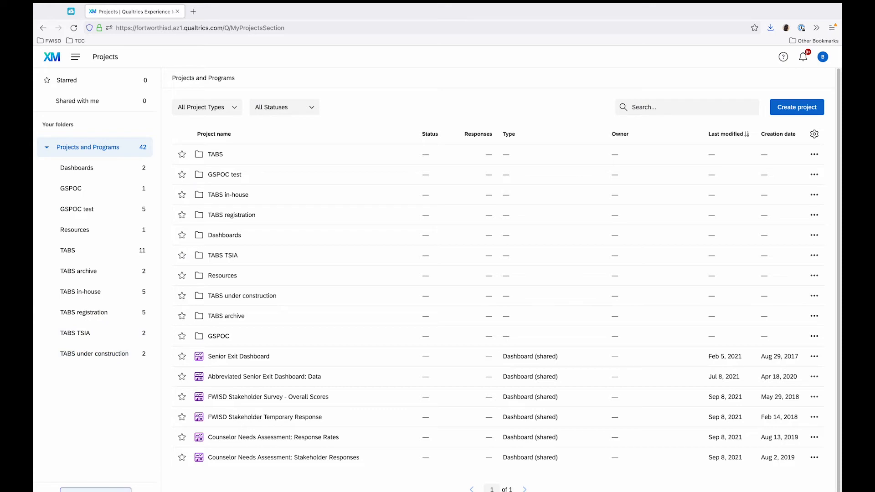
click(109, 491)
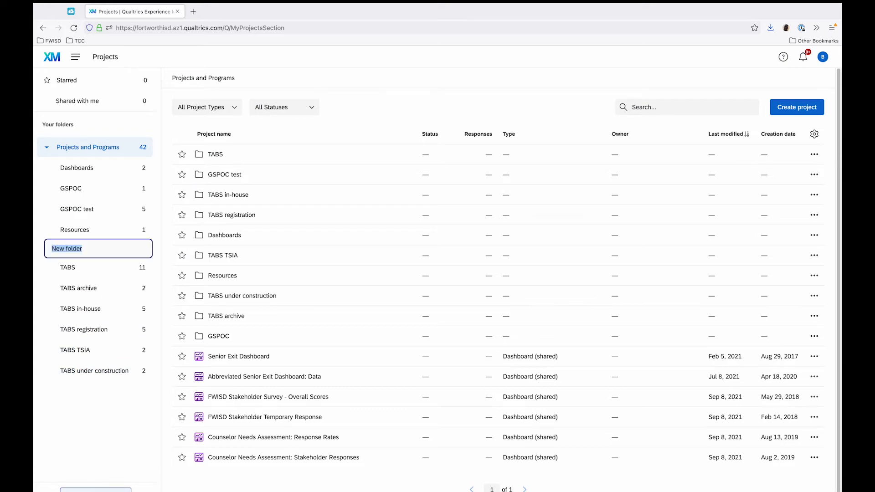
text(GSPOC registration)
click(106, 443)
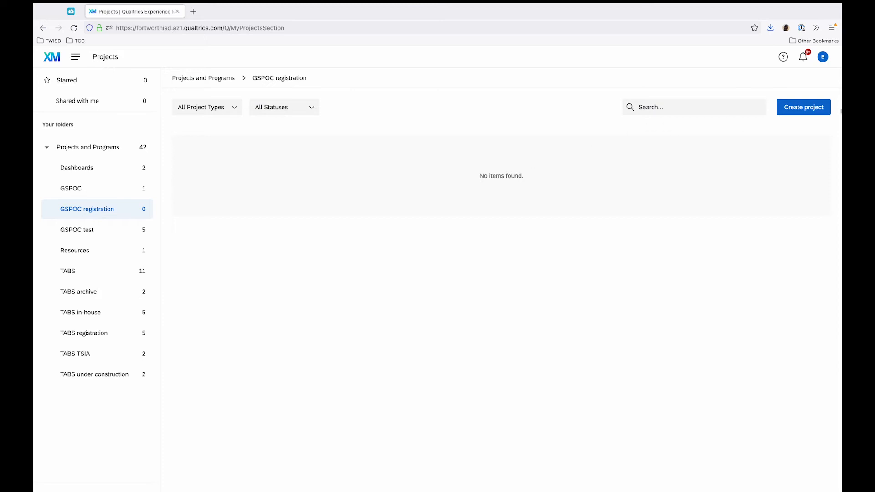
Start a new survey project from scratch and name it "082 TABS ECHS GSPOC registration".
click(800, 107)
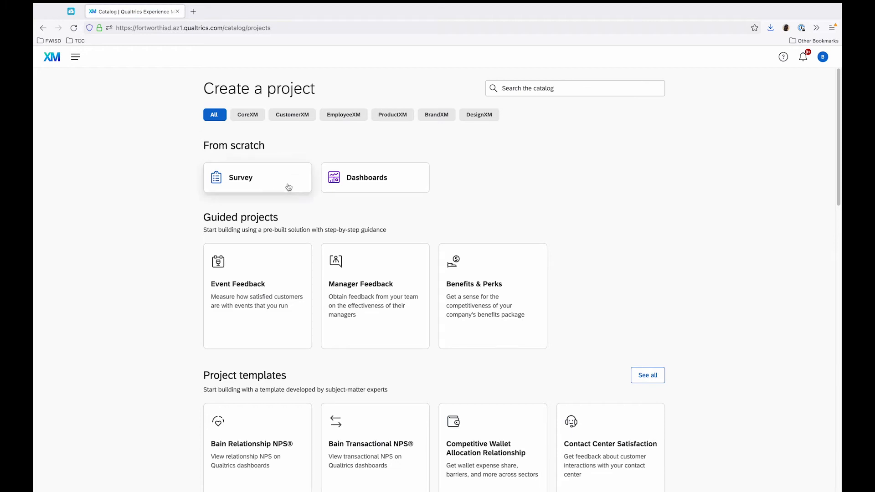
click(288, 187)
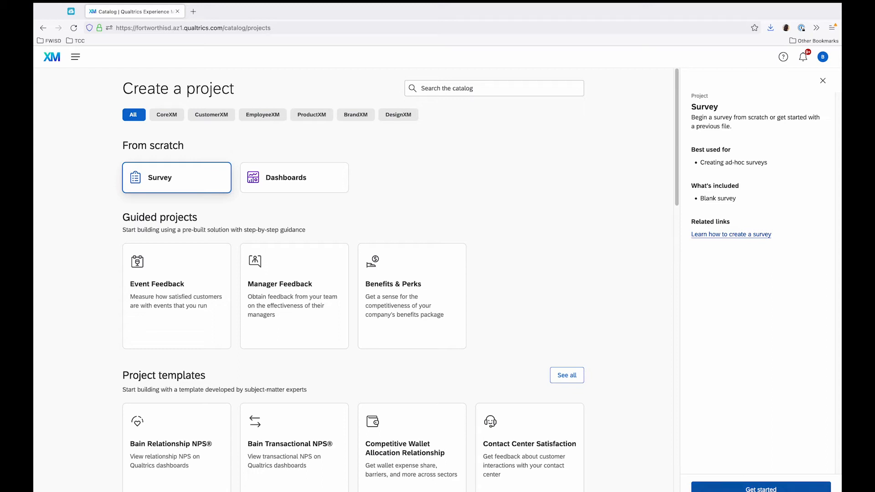
click(762, 489)
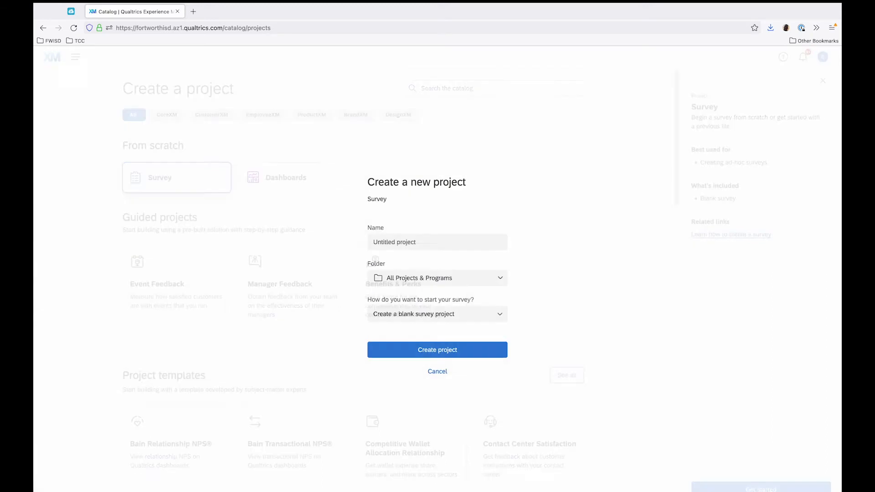
click(428, 236)
click(427, 237)
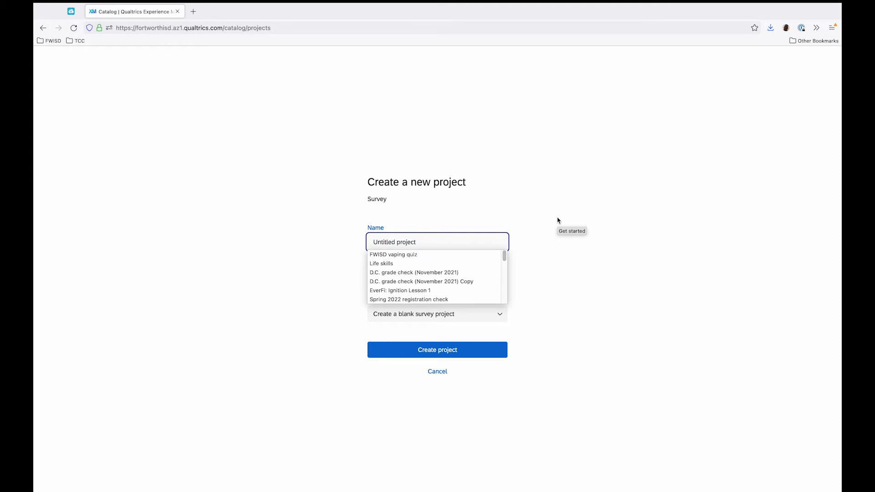
text(082 TABS)
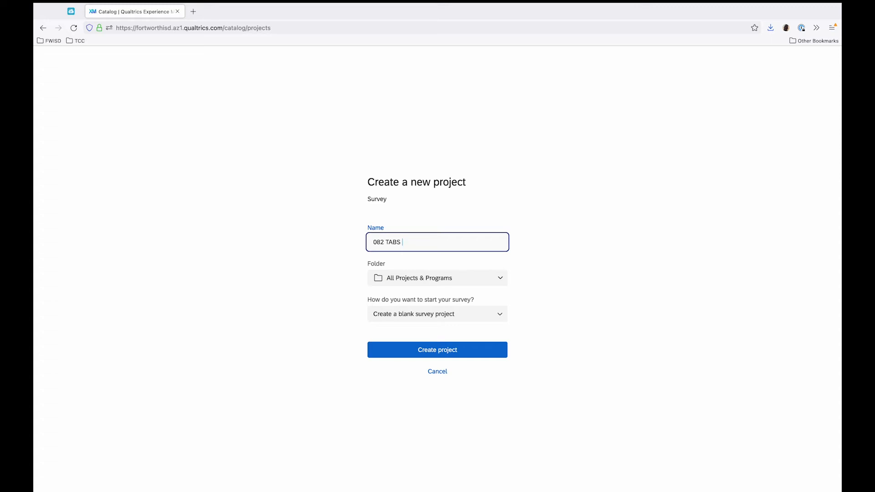
text(ECHS)
text( GSPOC)
text( regs)
text(istration)
click(543, 246)
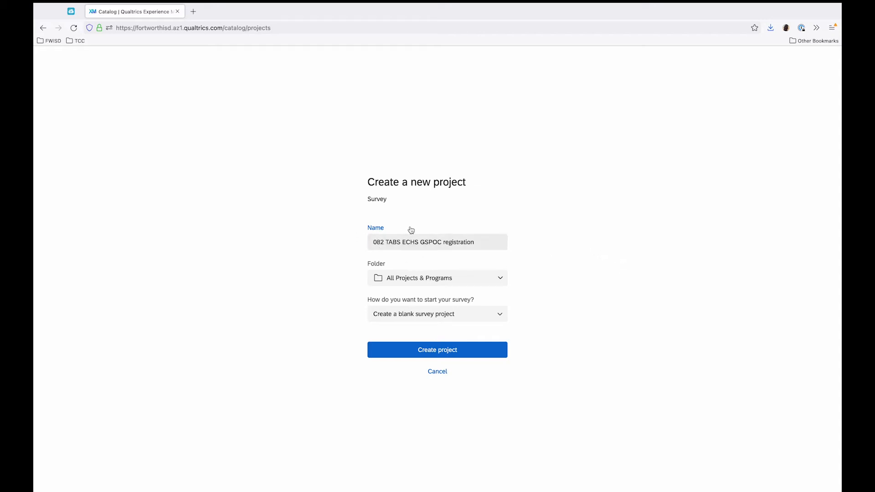
Assign the new project to the GSPOC registration folder and create it as a blank survey project.
click(483, 278)
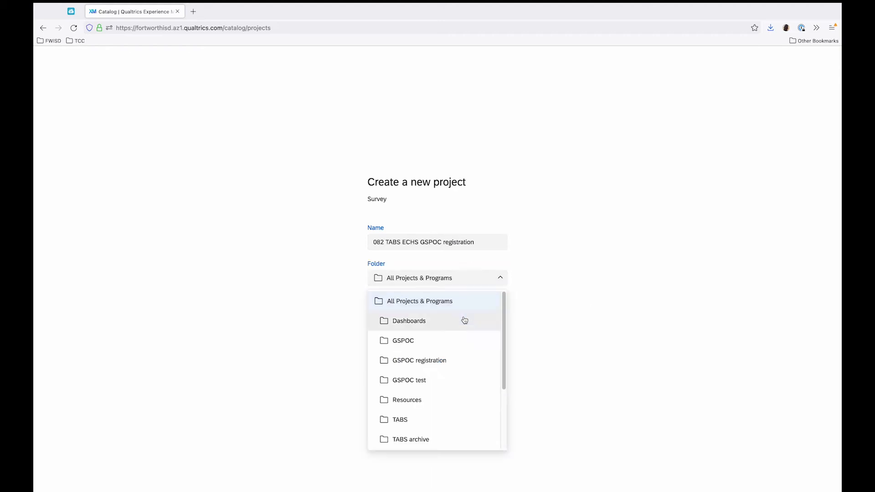
click(446, 359)
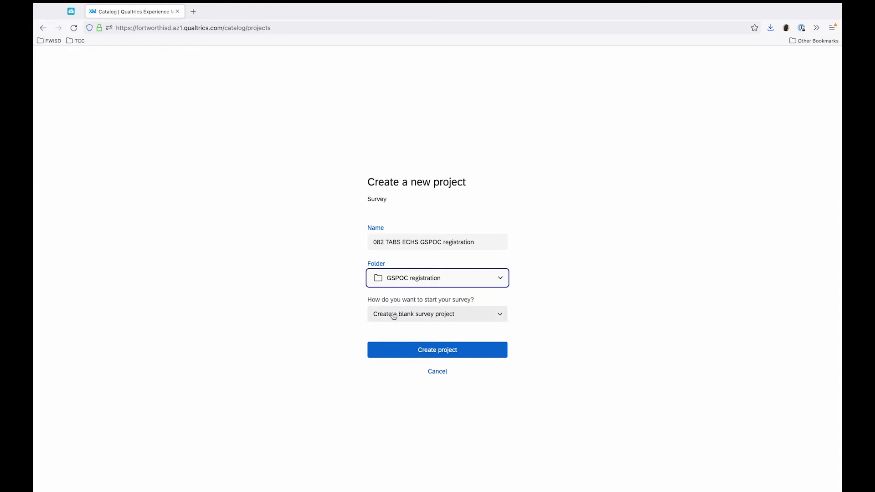
click(405, 351)
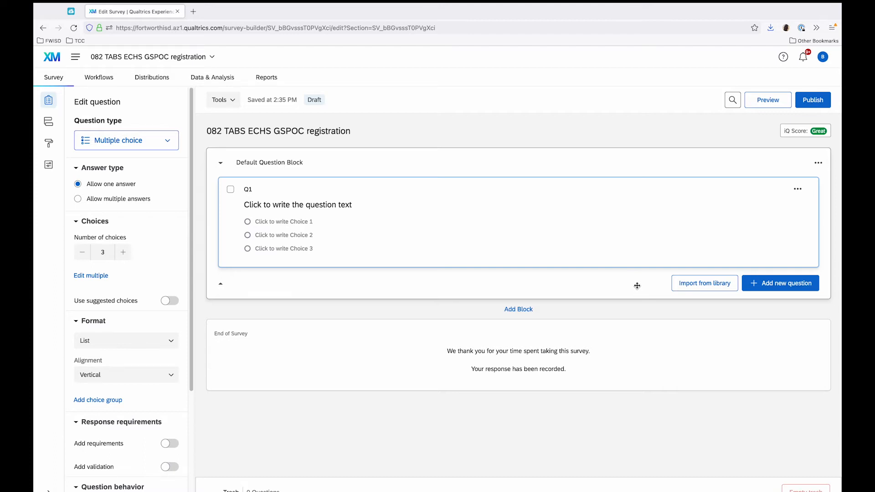
Open the survey flow and remove the Default Question Block from it.
click(49, 123)
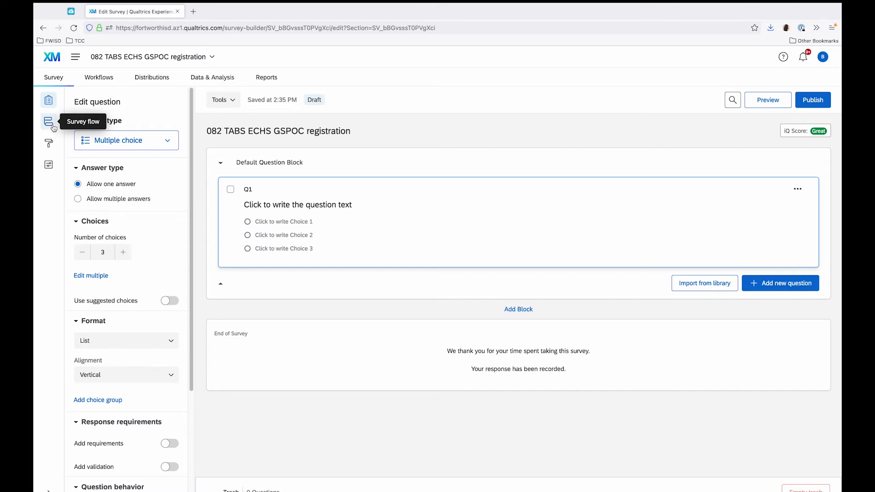
click(49, 123)
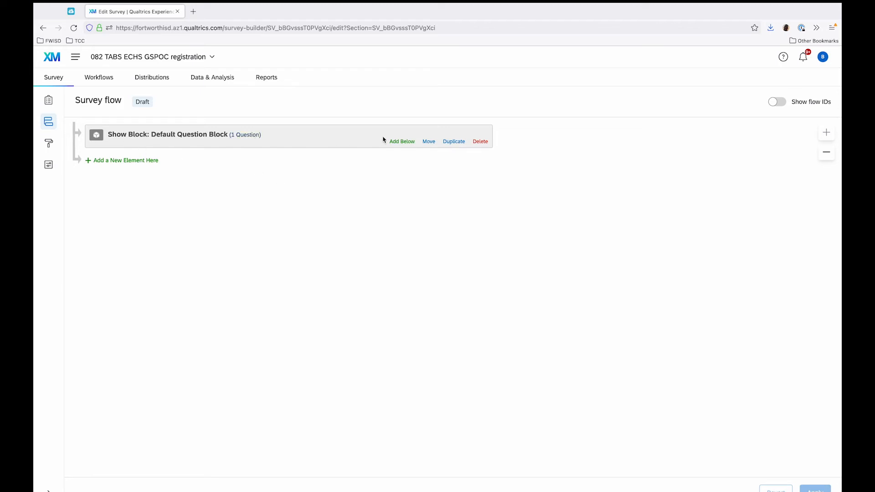
click(480, 144)
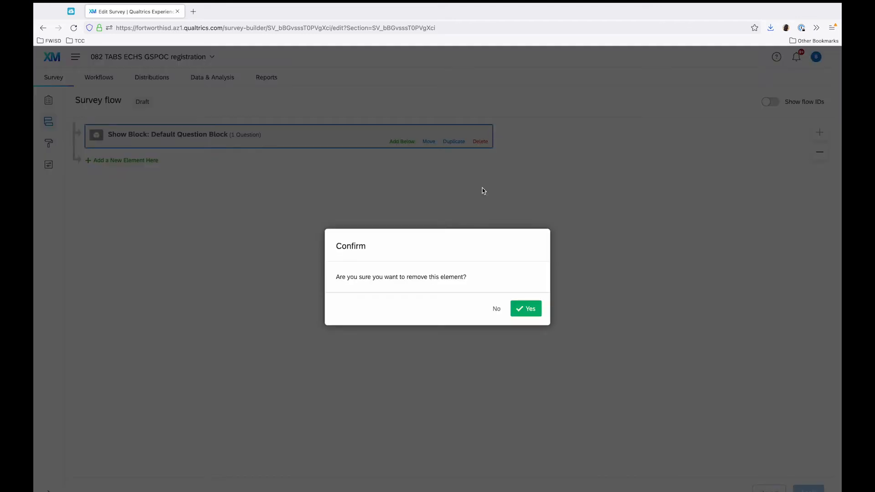
click(524, 310)
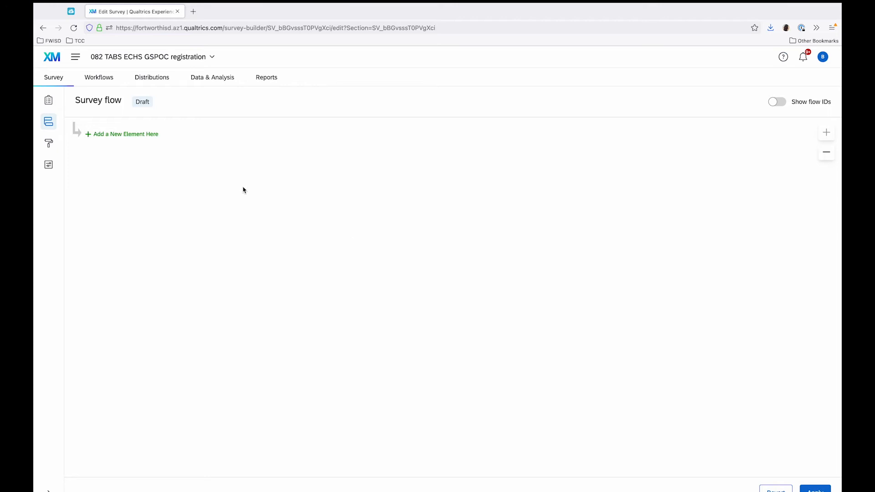
Add a reference survey element to the flow using 01 GSPOC registration from the personal library's GSPOC registration folder.
click(110, 136)
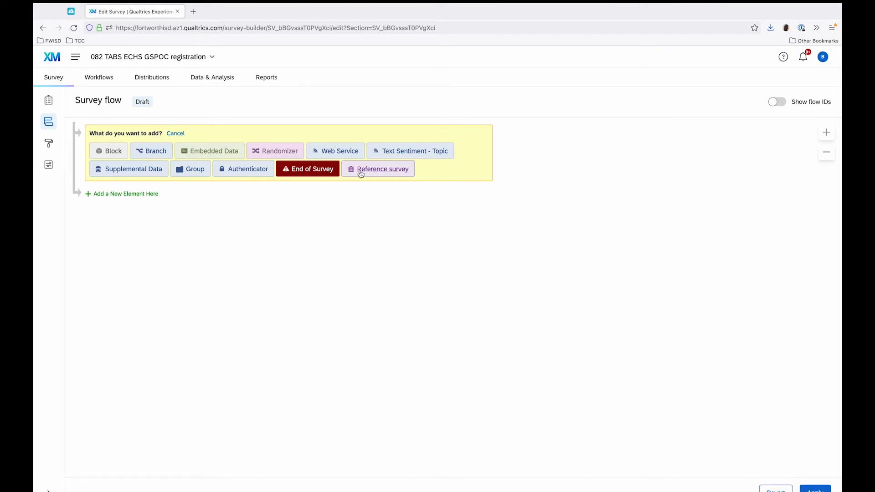
click(403, 174)
click(202, 149)
click(204, 159)
click(202, 162)
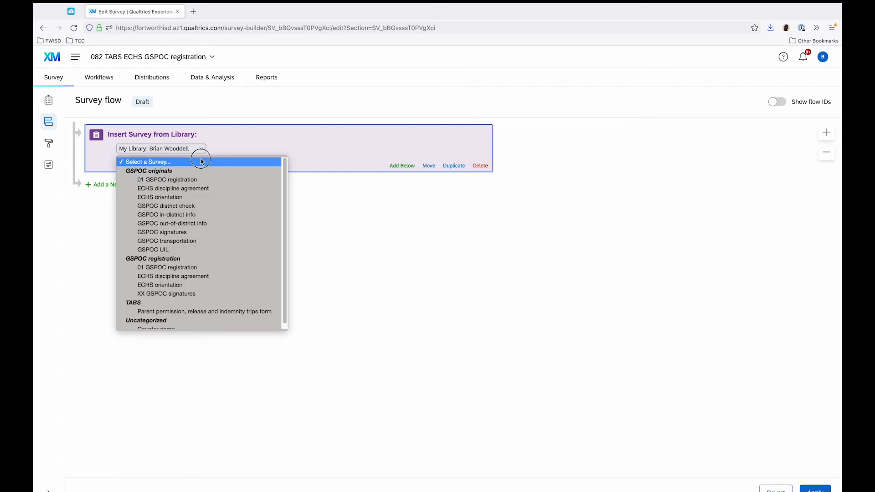
click(199, 268)
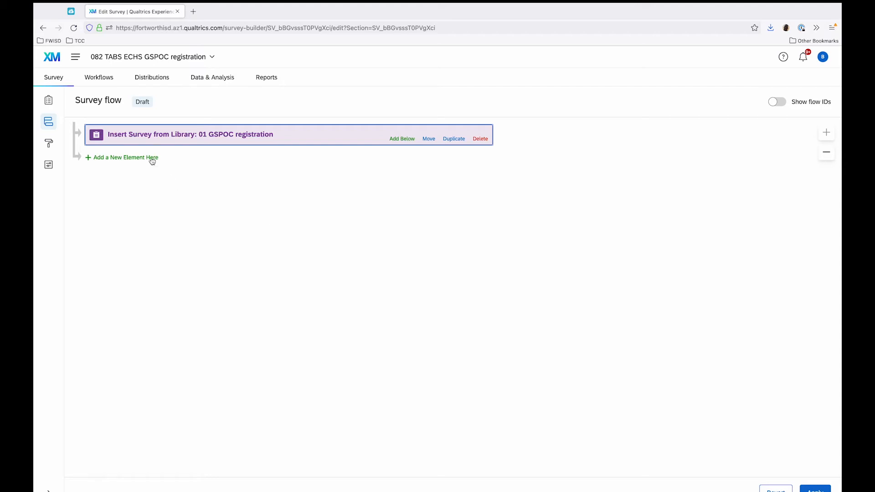
Add the XX GSPOC signatures reference survey directly below 01 GSPOC registration and remove it from the flow again.
click(123, 159)
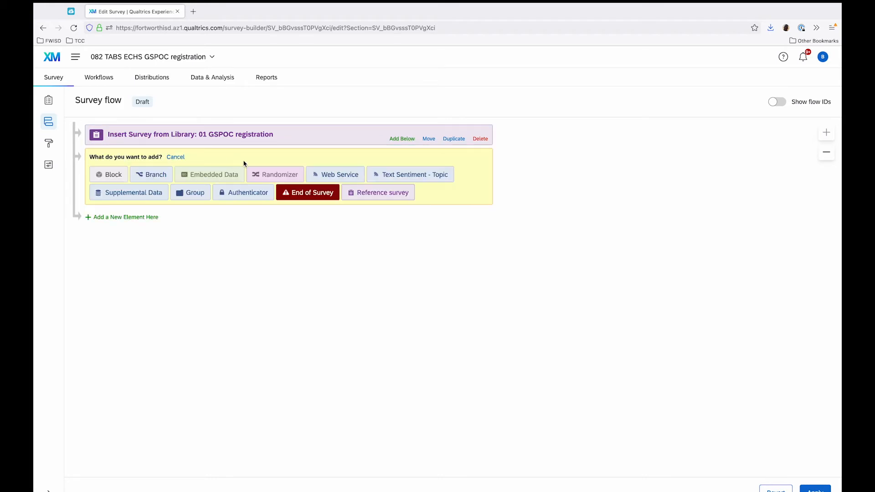
click(369, 199)
click(201, 173)
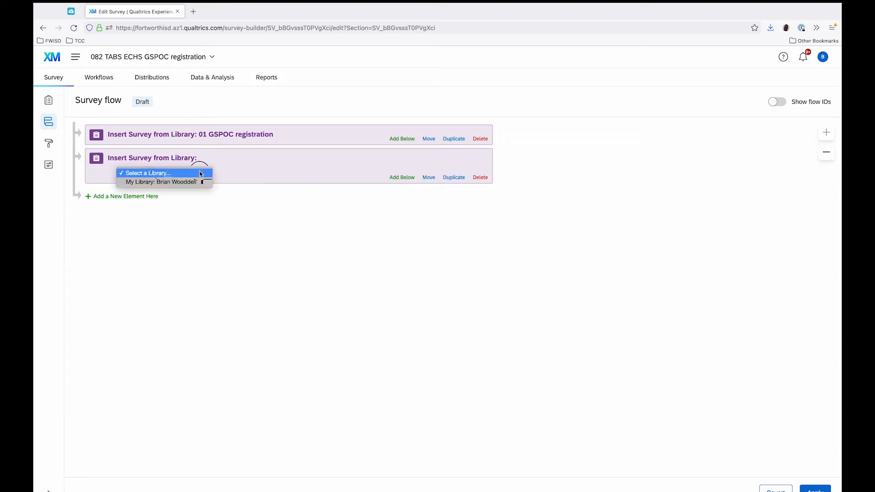
click(201, 182)
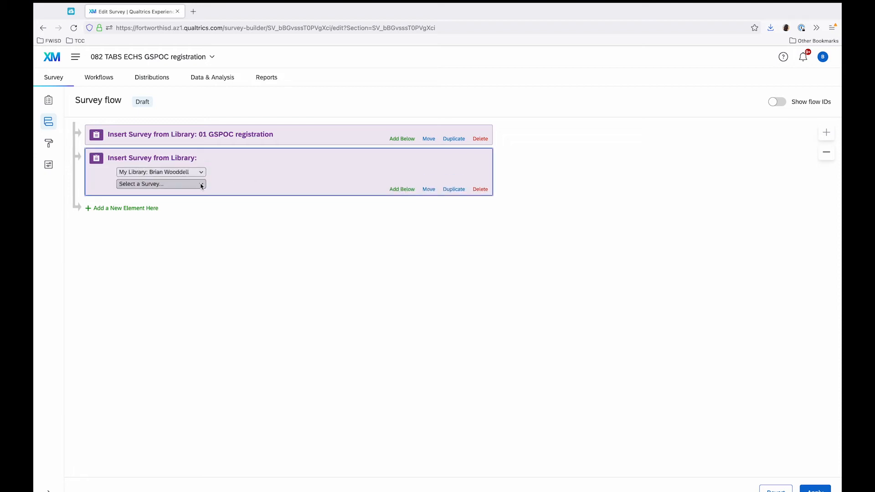
click(201, 184)
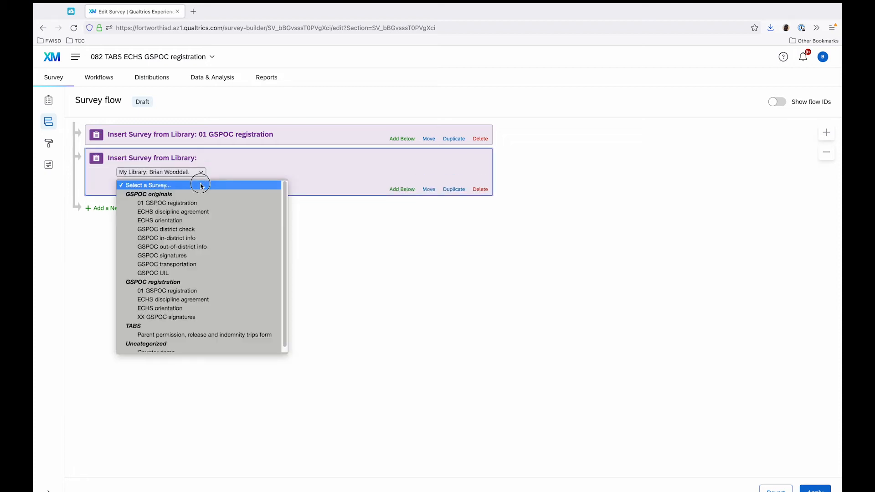
click(223, 319)
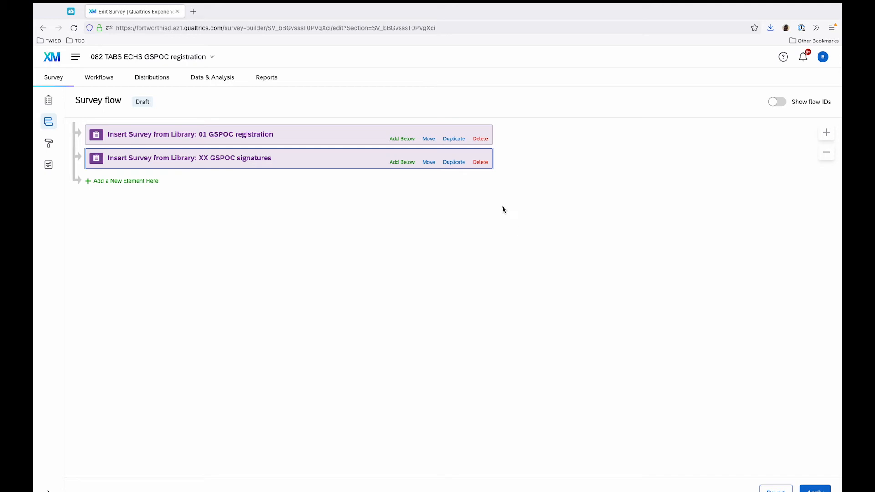
click(481, 163)
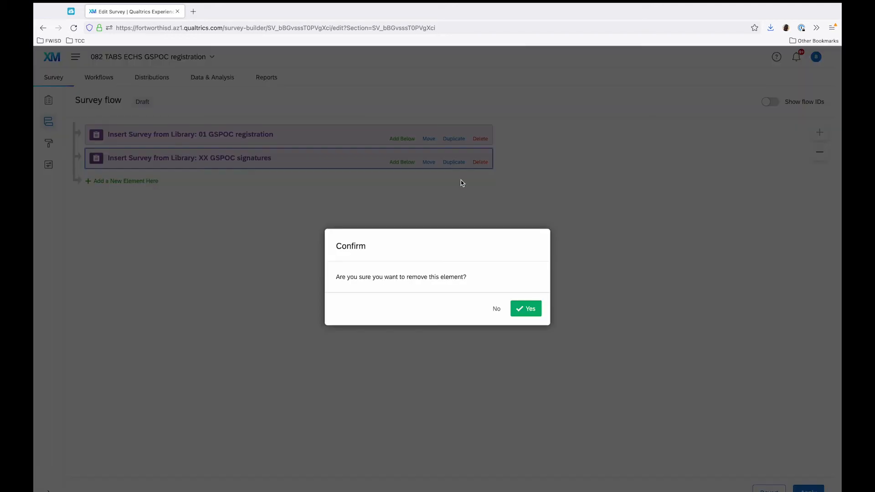
click(529, 310)
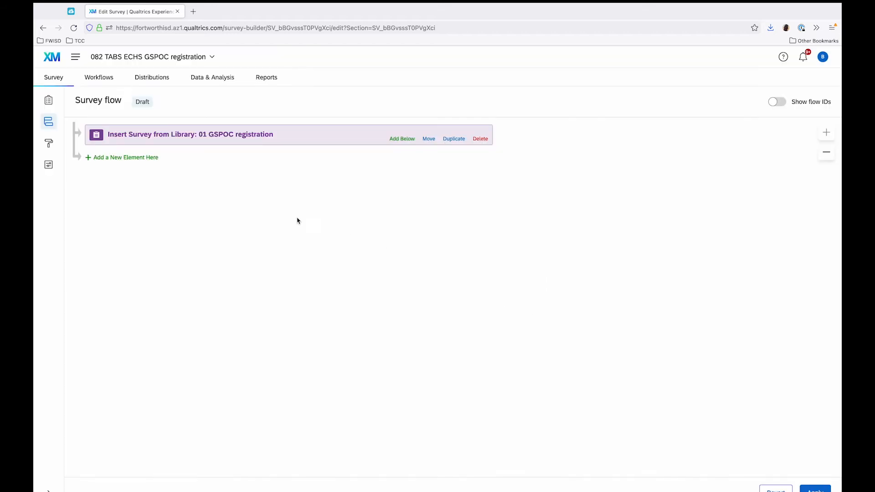
Add a reference survey below 01 GSPOC registration using ECHS discipline agreement from the personal library's GSPOC registration folder.
click(138, 158)
click(355, 192)
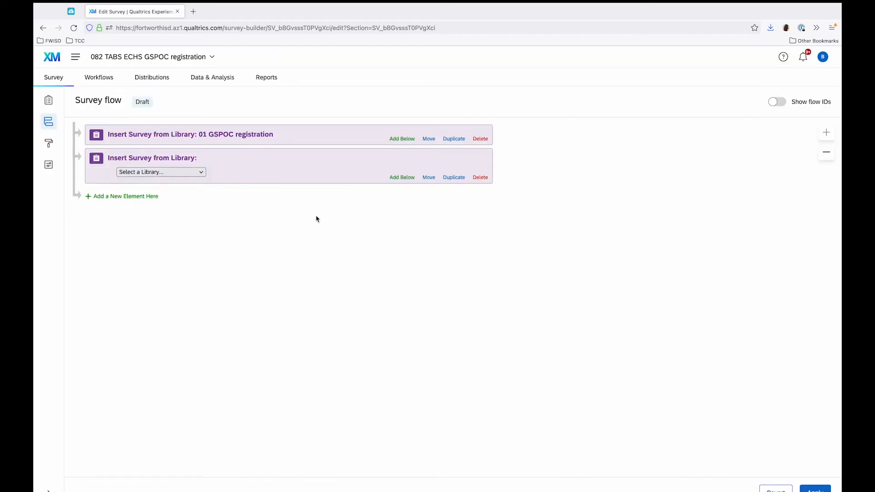
click(164, 172)
click(164, 180)
click(172, 185)
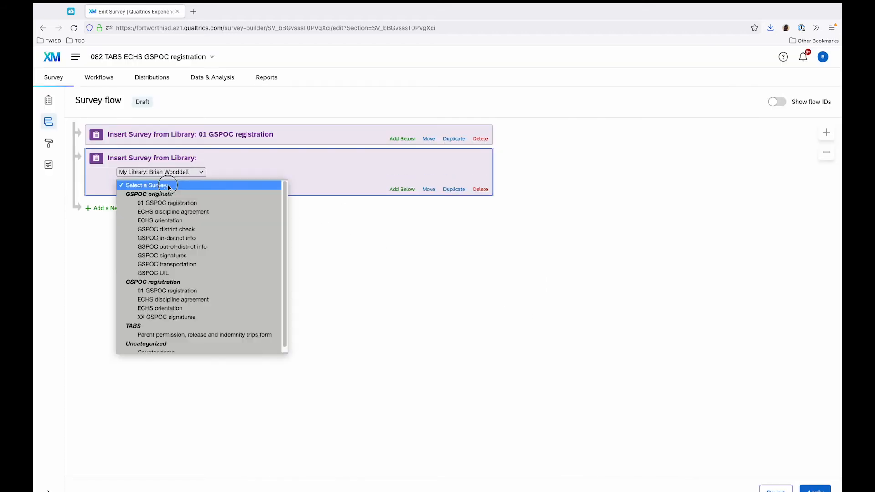
click(180, 301)
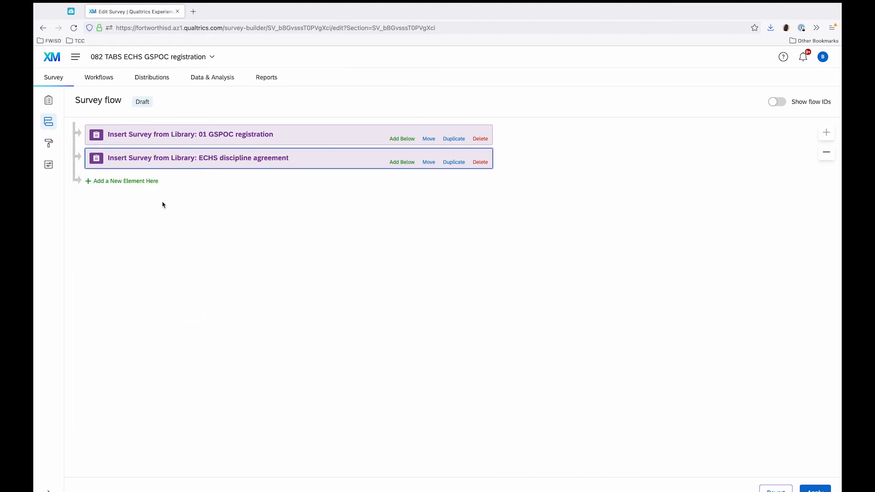
Add a reference survey below the discipline agreement using ECHS orientation from the personal library's GSPOC registration folder.
click(145, 183)
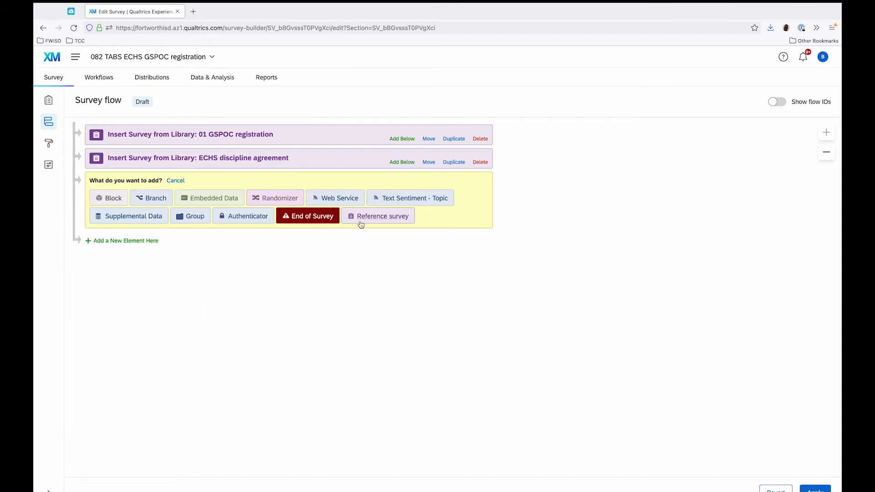
click(361, 222)
click(191, 195)
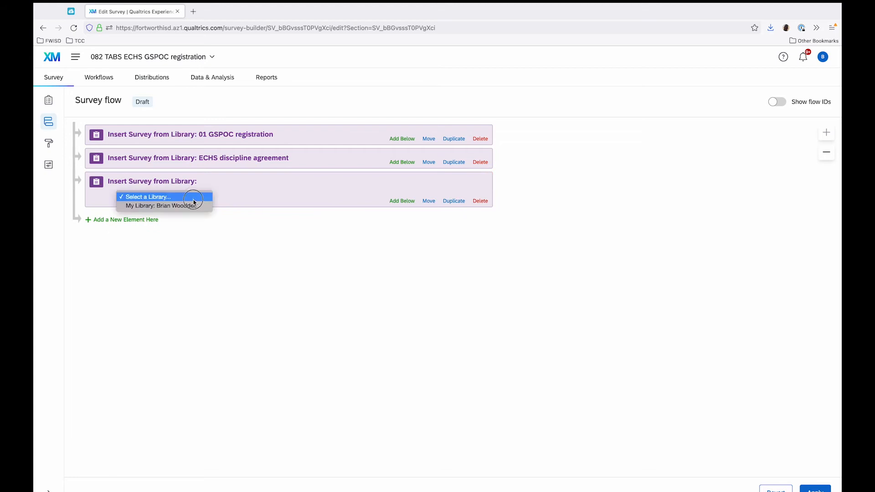
click(195, 203)
click(195, 206)
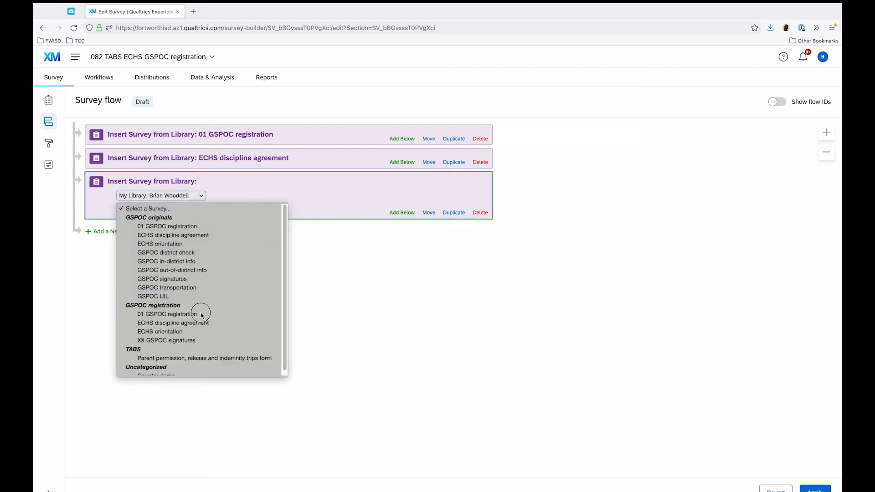
click(198, 333)
Add a reference survey at the end of the flow using XX GSPOC signatures from the personal library's GSPOC registration folder.
click(155, 204)
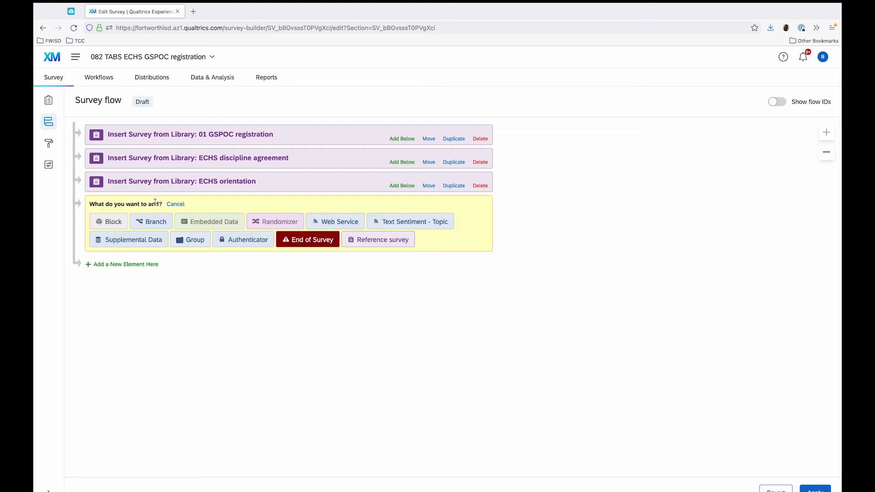
click(369, 242)
click(186, 220)
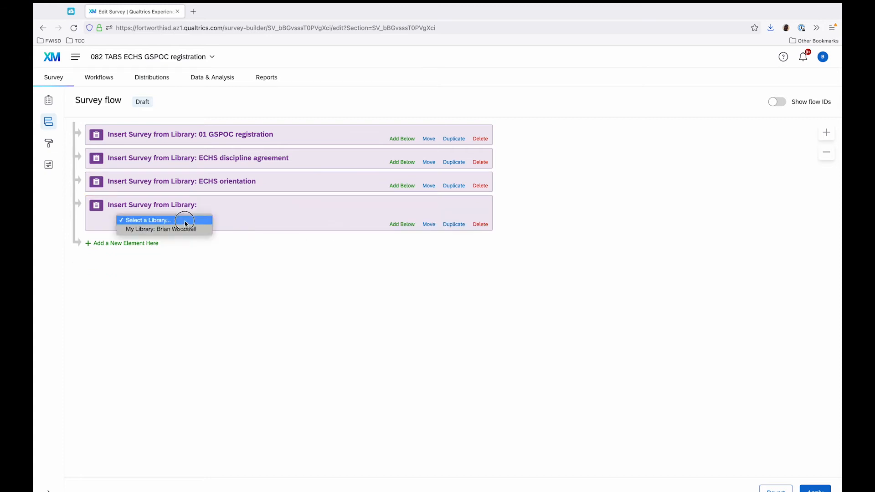
click(187, 229)
click(186, 231)
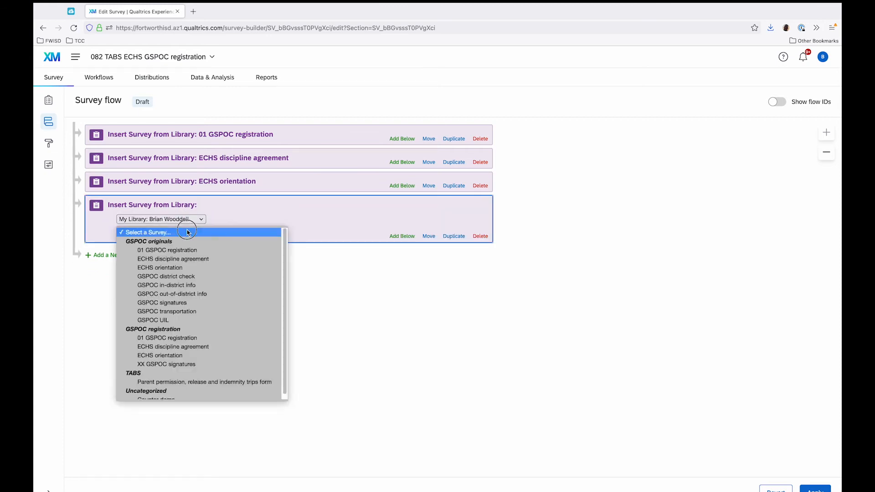
click(201, 365)
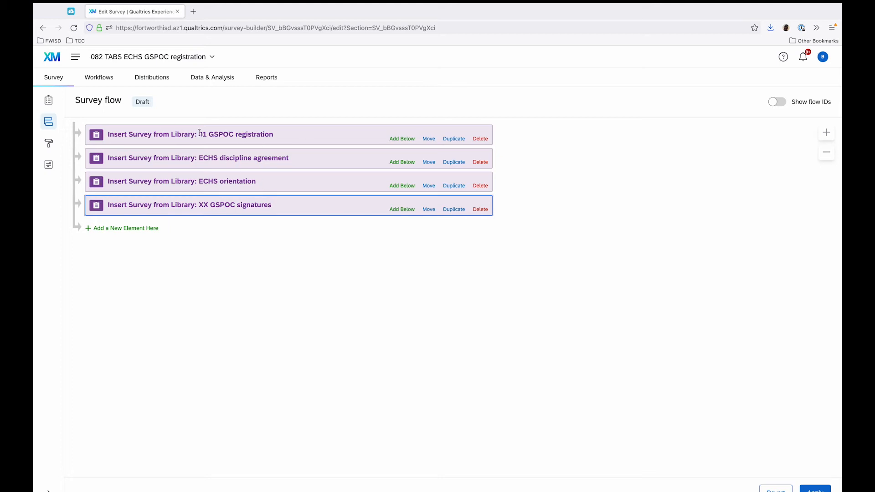
drag(199, 205, 273, 207)
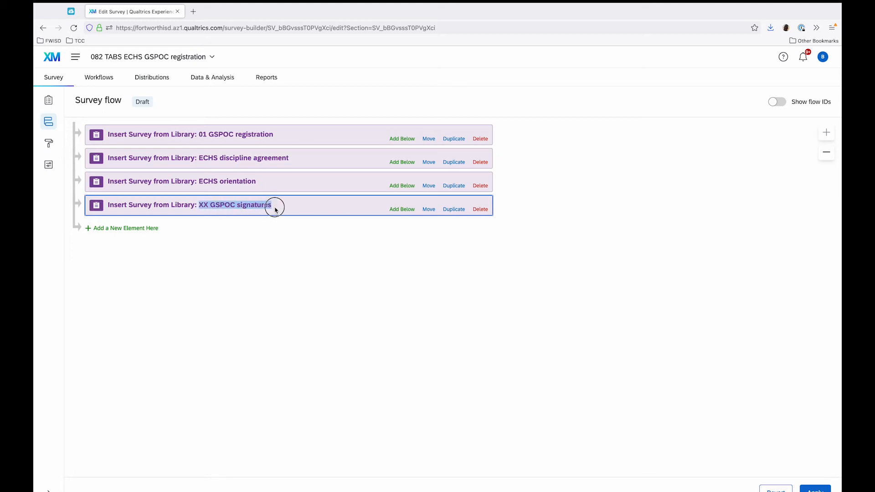
click(272, 207)
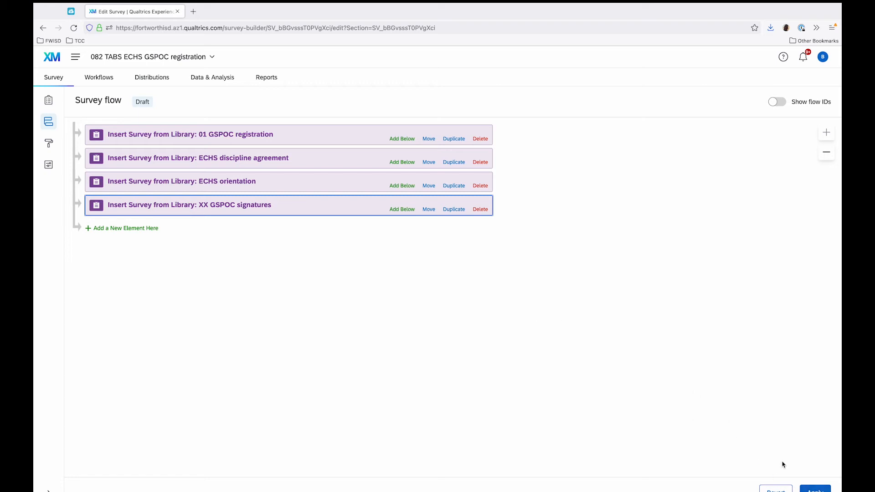
Apply the survey flow with its four library references and return to the question builder.
click(804, 489)
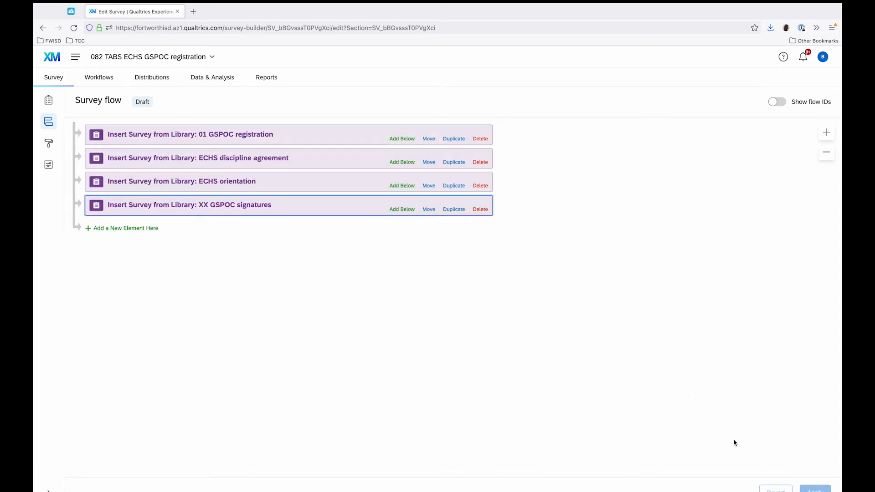
click(48, 100)
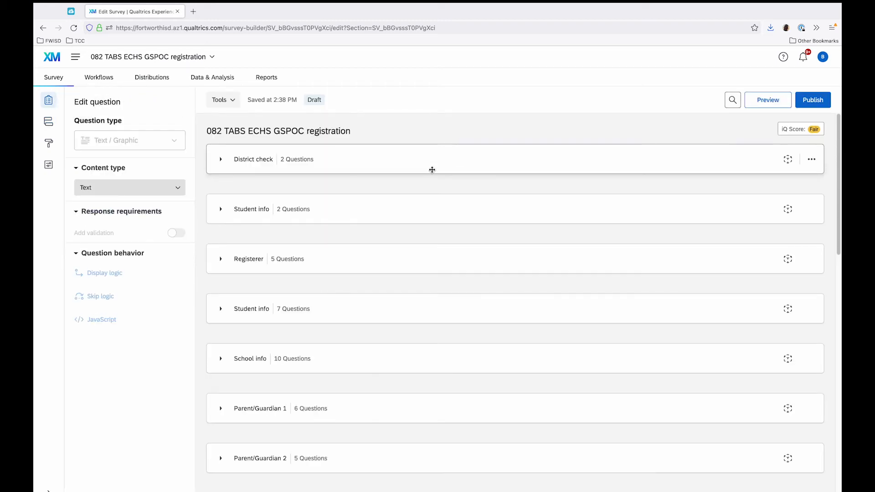
Examine the survey's blocks from District check through Signatures and the Default Question Block.
scroll(433, 210, down, 5)
scroll(435, 244, down, 10)
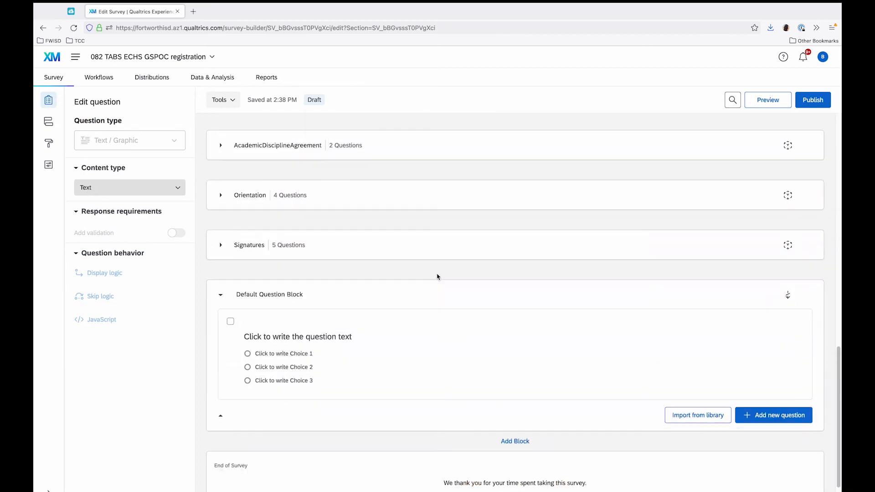
scroll(436, 268, up, 8)
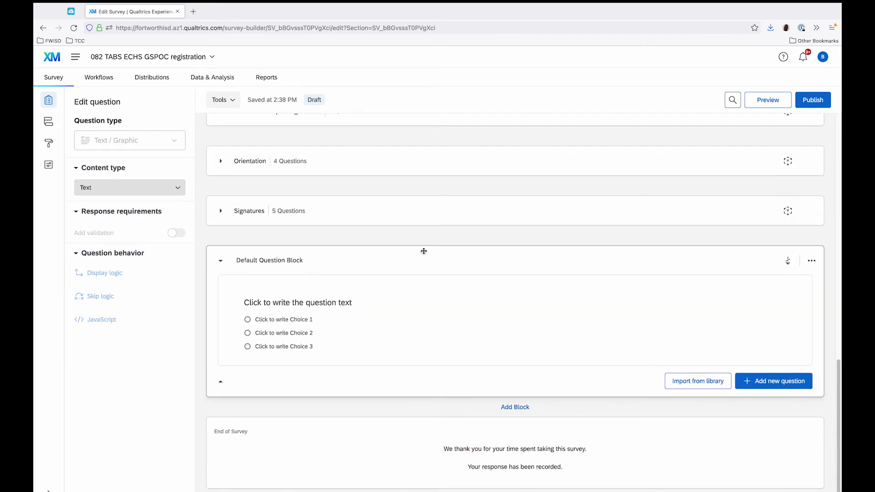
scroll(424, 257, down, 5)
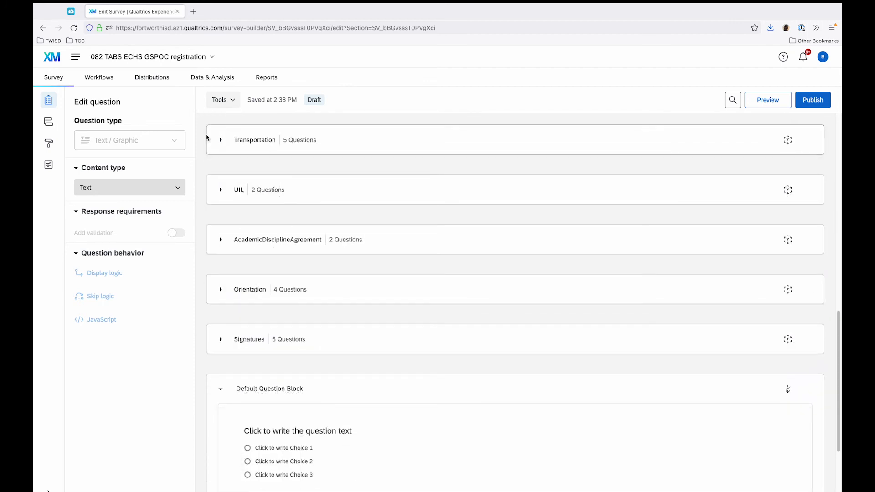
click(220, 140)
click(218, 142)
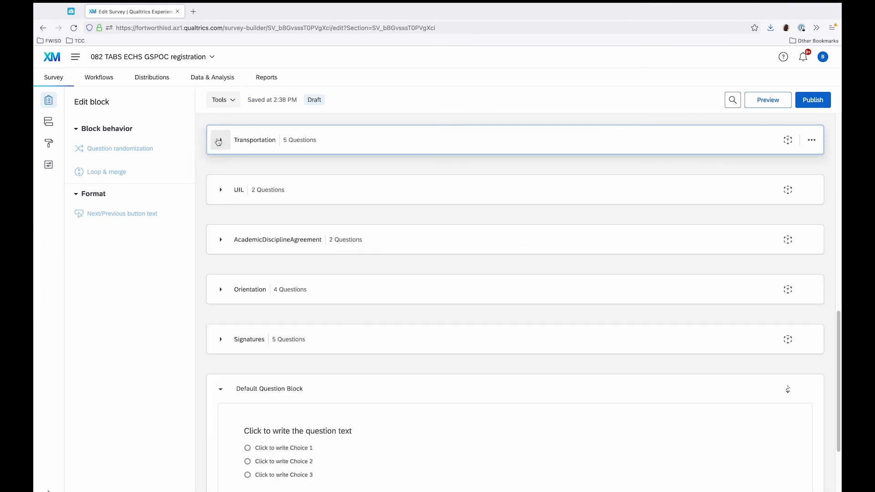
scroll(219, 146, up, 5)
scroll(220, 164, down, 4)
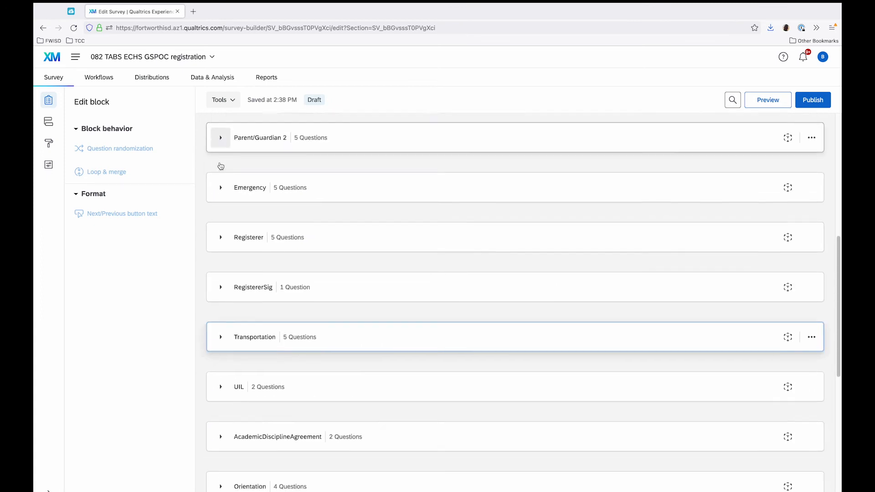
scroll(220, 168, up, 10)
scroll(218, 176, up, 2)
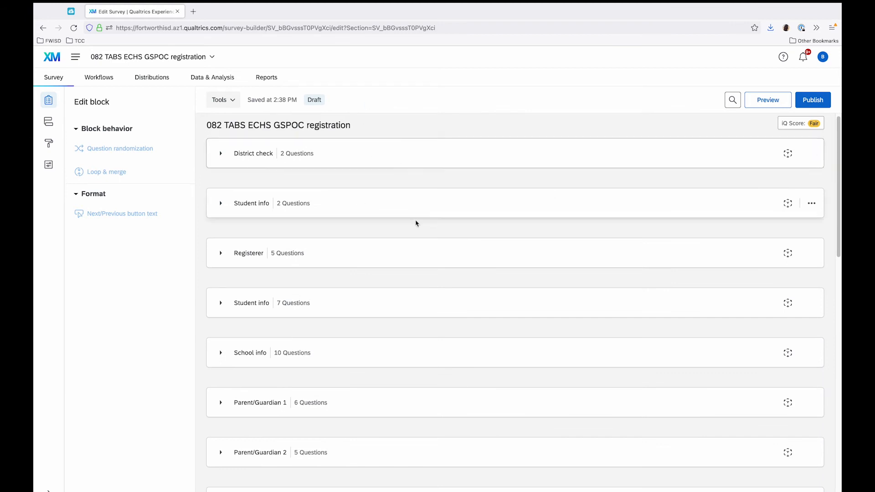
scroll(456, 224, down, 3)
scroll(489, 235, down, 3)
scroll(483, 236, down, 2)
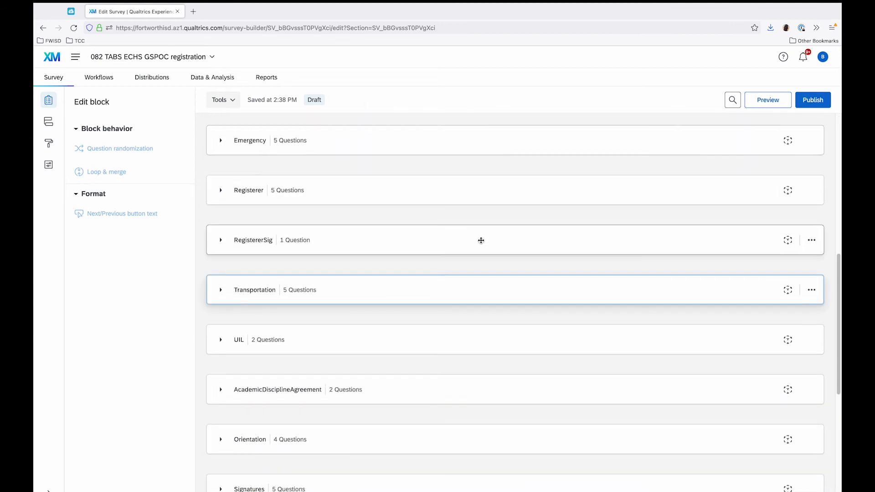
scroll(477, 242, down, 2)
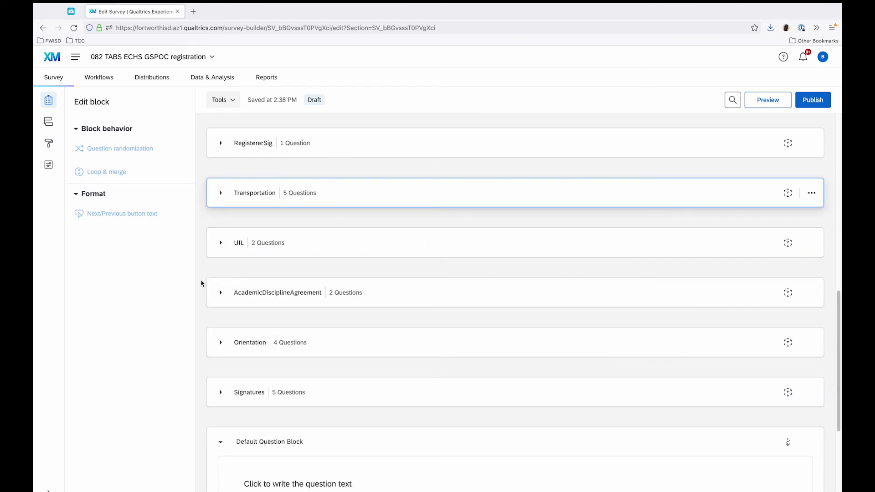
scroll(200, 271, up, 15)
scroll(287, 159, down, 12)
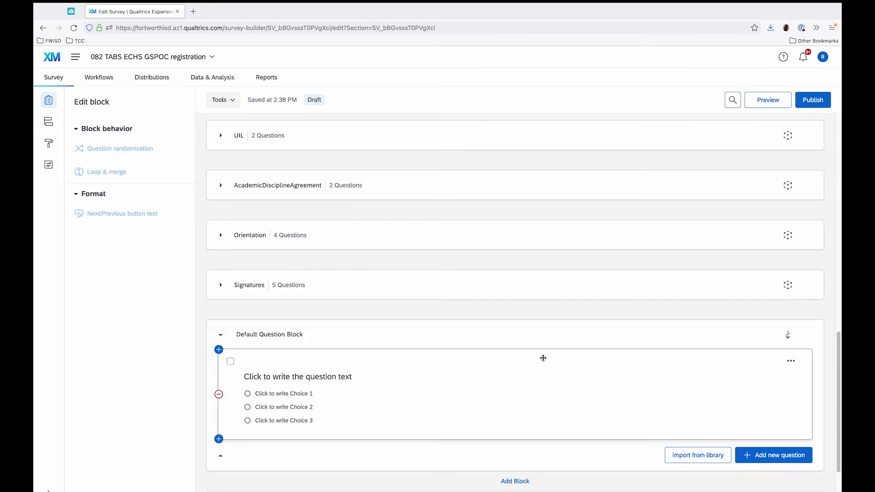
scroll(542, 358, down, 3)
scroll(514, 260, up, 3)
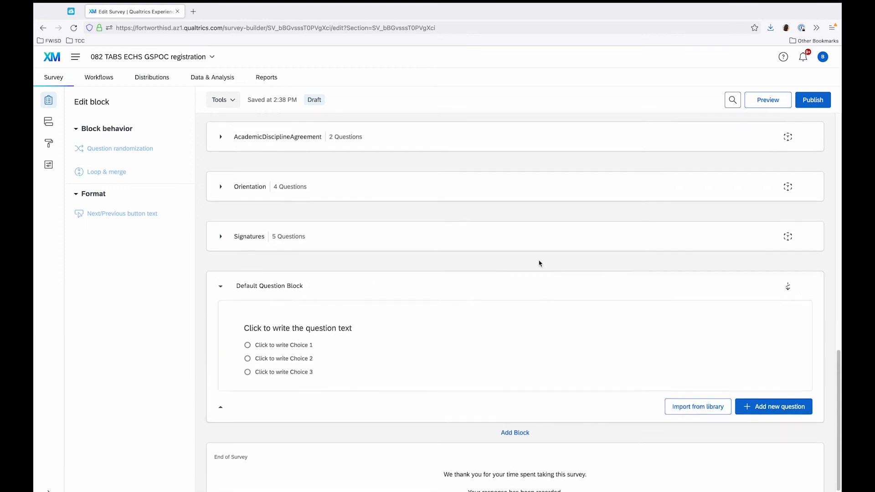
scroll(529, 260, up, 10)
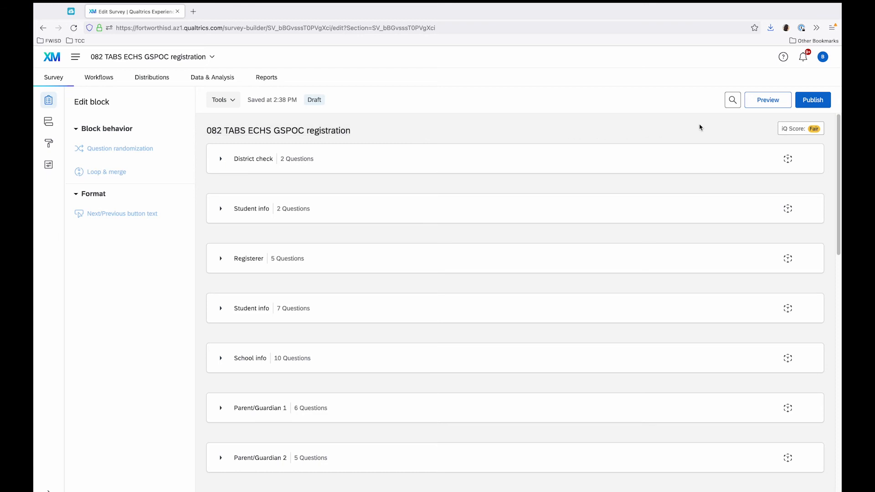
Preview the survey, check the title on its opening page, and close the preview.
click(750, 101)
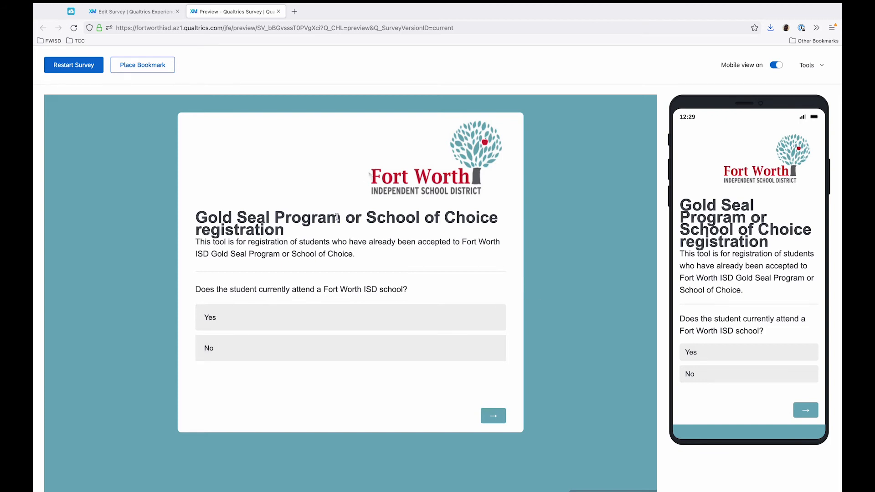
drag(284, 231, 204, 218)
click(204, 218)
click(278, 12)
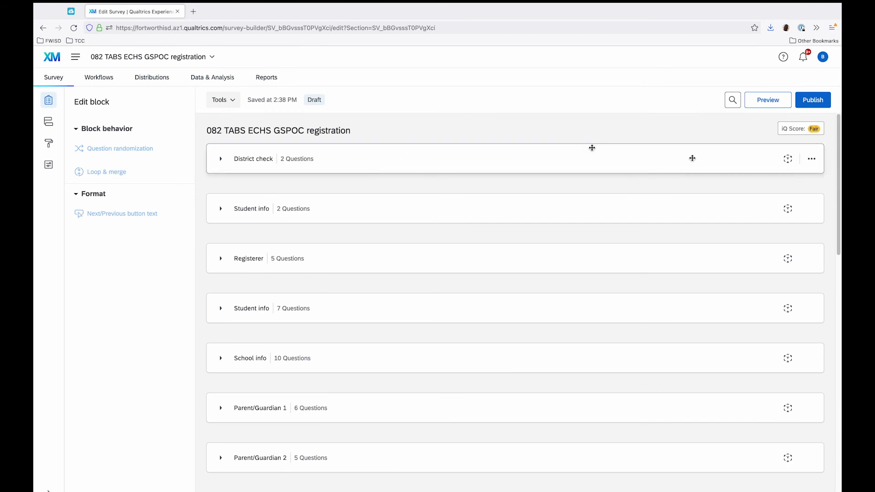
Set the survey's display name to 082 TABS ECHS GSPOC registration in the general survey options.
scroll(703, 152, up, 1)
scroll(700, 149, down, 1)
scroll(698, 149, up, 1)
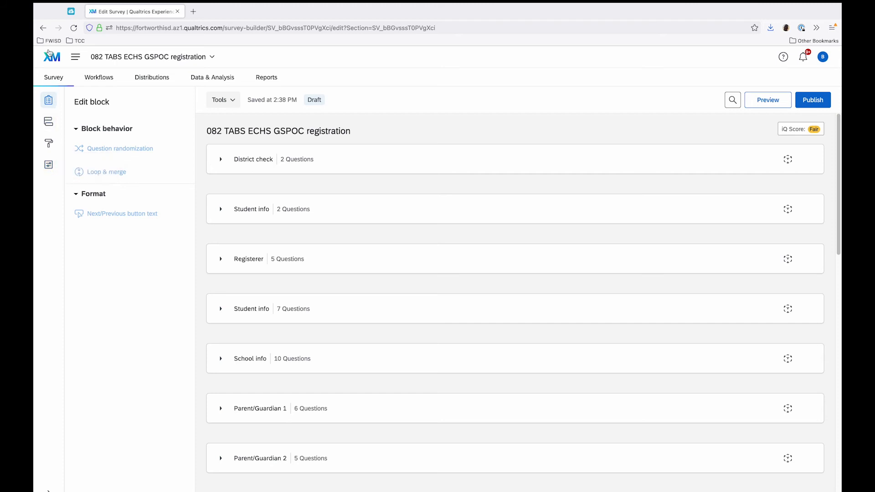
click(48, 166)
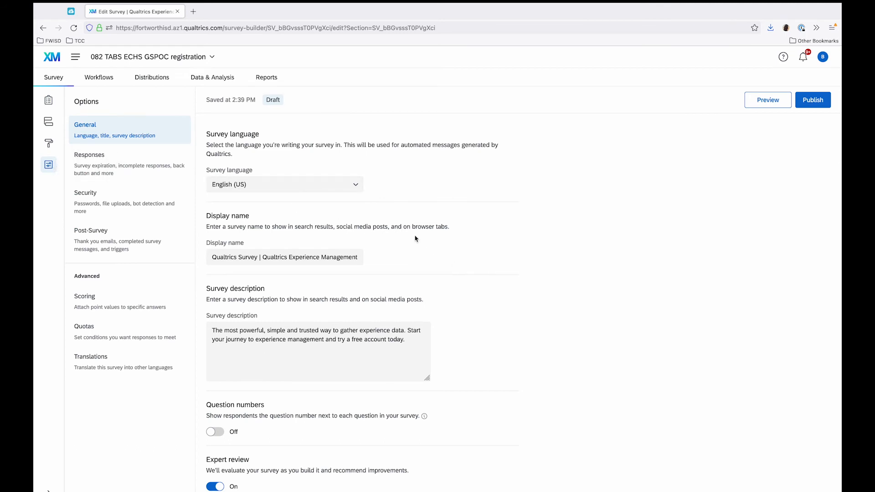
triple_click(280, 258)
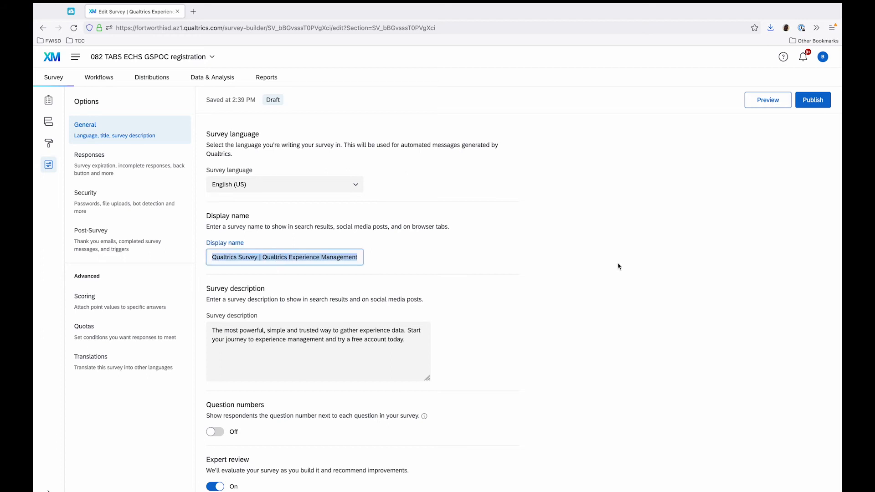
text(08)
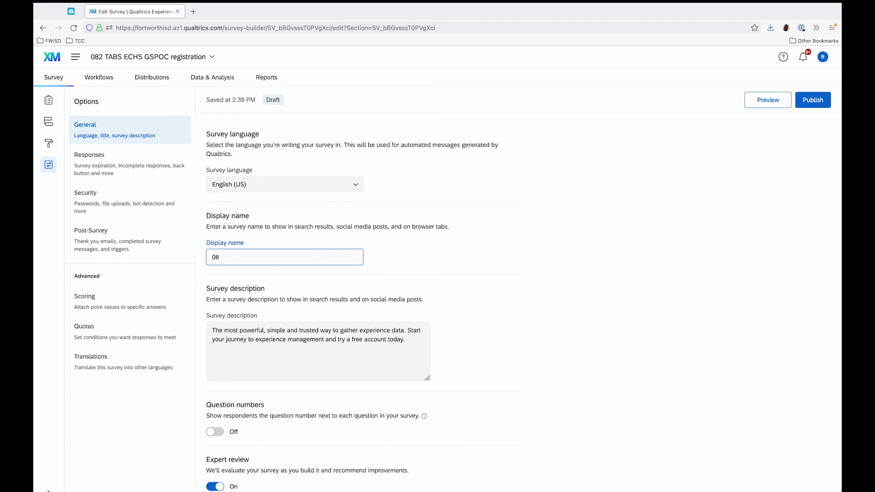
text(2 TABS ECHS GSPOC registration)
Replace the survey description with a copy of the display name, 082 TABS ECHS GSPOC registration.
key(ctrl+a)
key(ctrl+c)
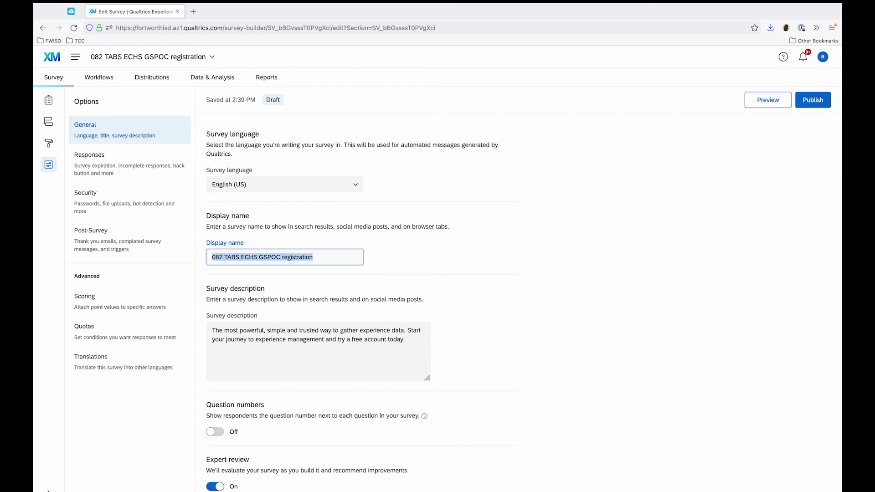
click(362, 358)
key(ctrl+a)
key(ctrl+v)
click(559, 361)
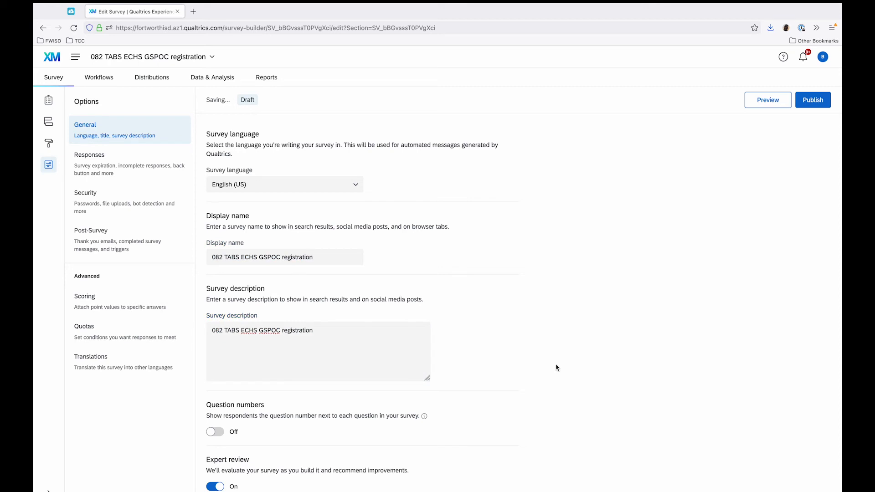
In the response options, turn on the back button and have incomplete survey responses deleted after 48 hours.
click(156, 157)
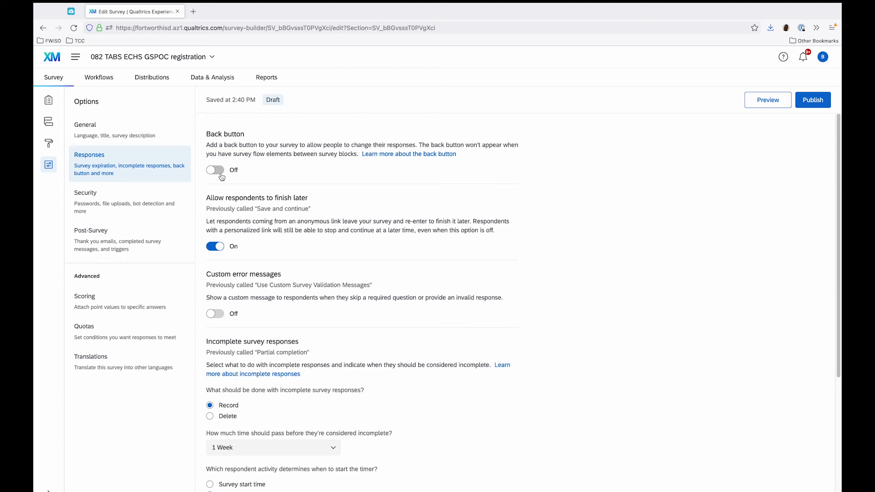
click(217, 171)
scroll(292, 258, down, 3)
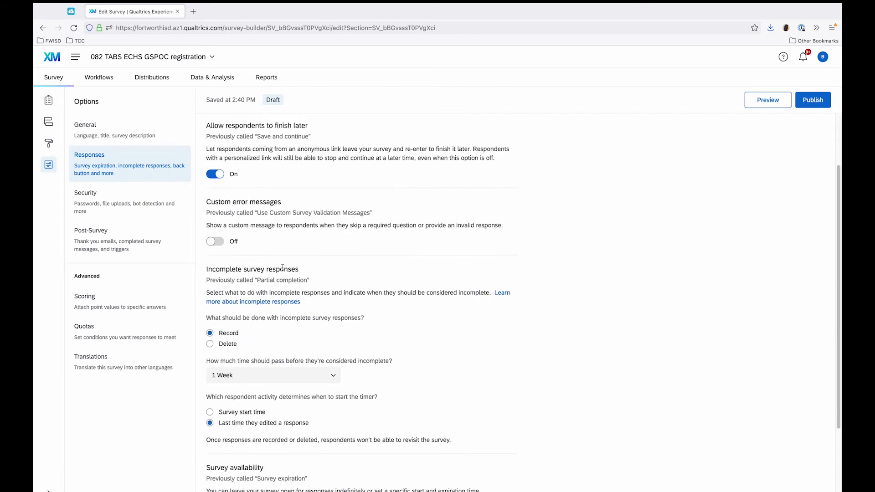
scroll(434, 279, down, 3)
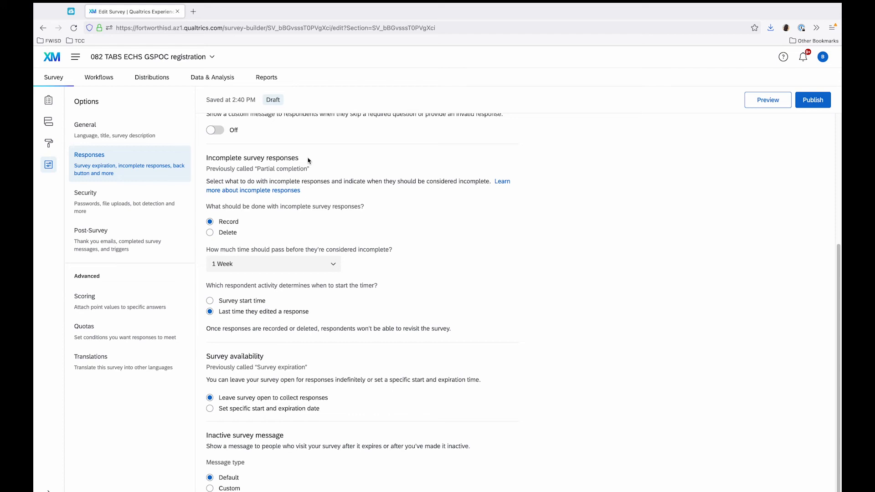
scroll(308, 161, up, 5)
scroll(292, 218, down, 5)
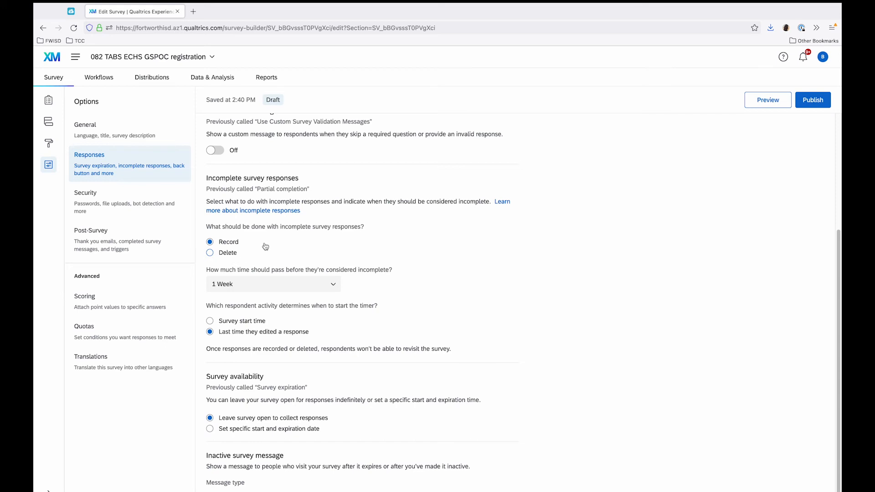
click(211, 255)
click(336, 286)
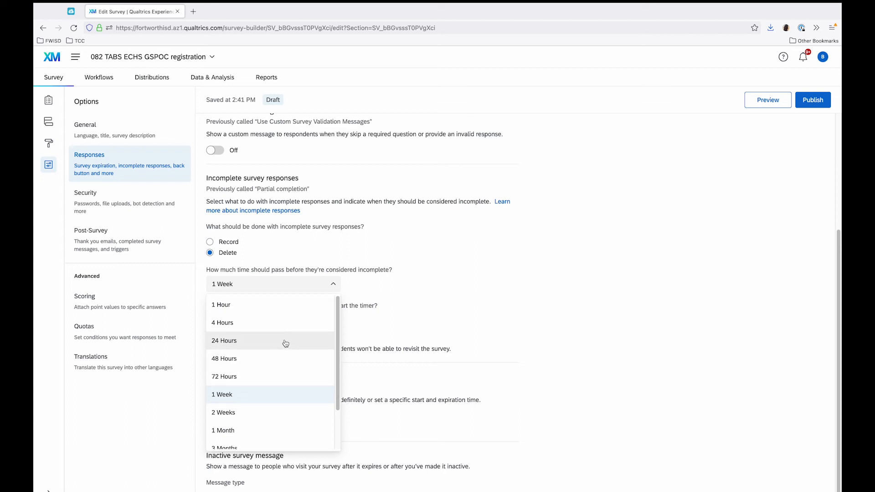
click(288, 359)
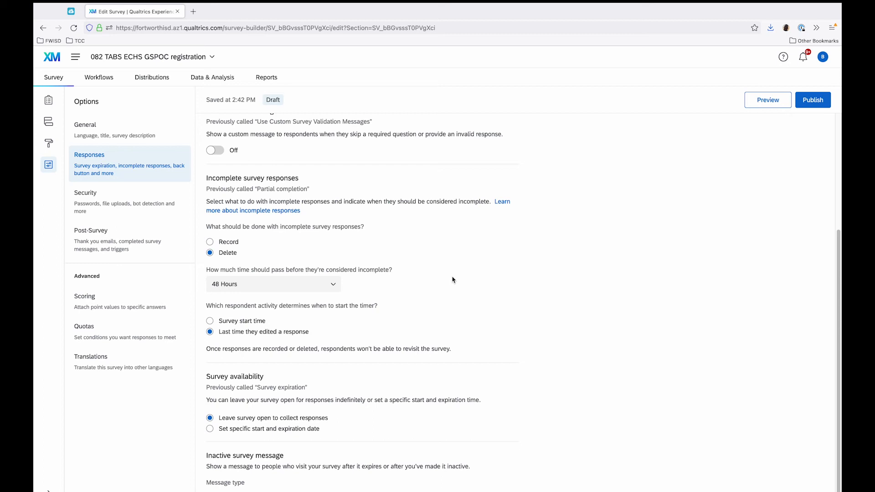
scroll(445, 287, up, 1)
scroll(436, 296, down, 1)
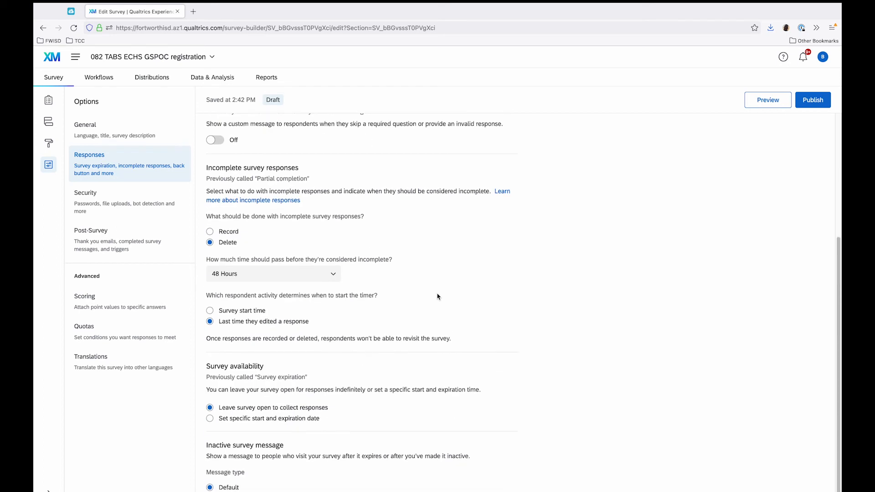
Turn on bot detection in the survey's security options.
click(115, 191)
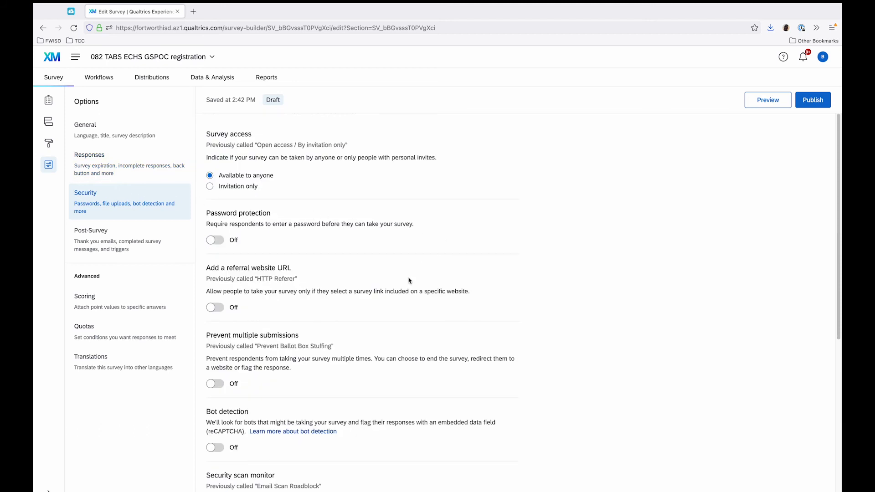
click(215, 448)
scroll(538, 401, down, 3)
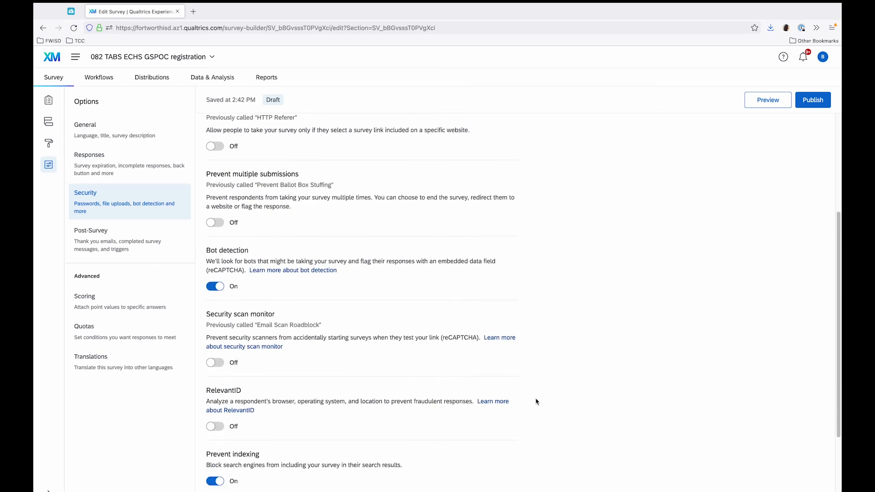
scroll(537, 402, up, 1)
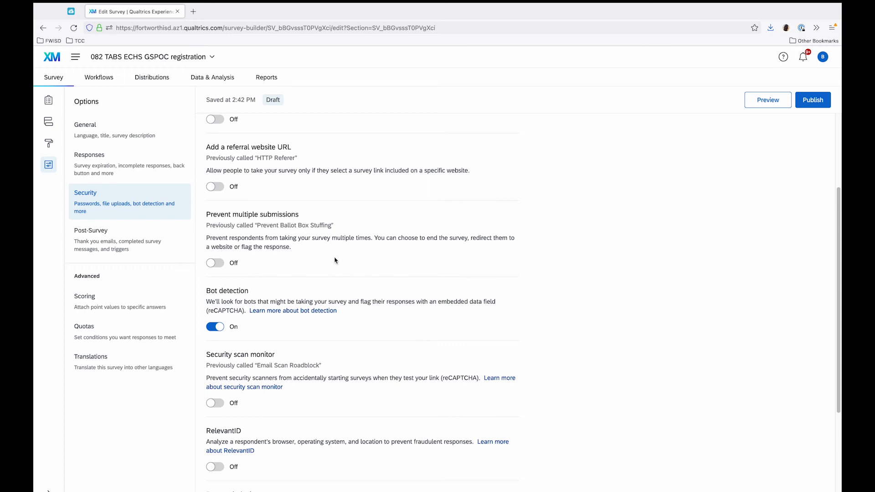
scroll(553, 259, up, 1)
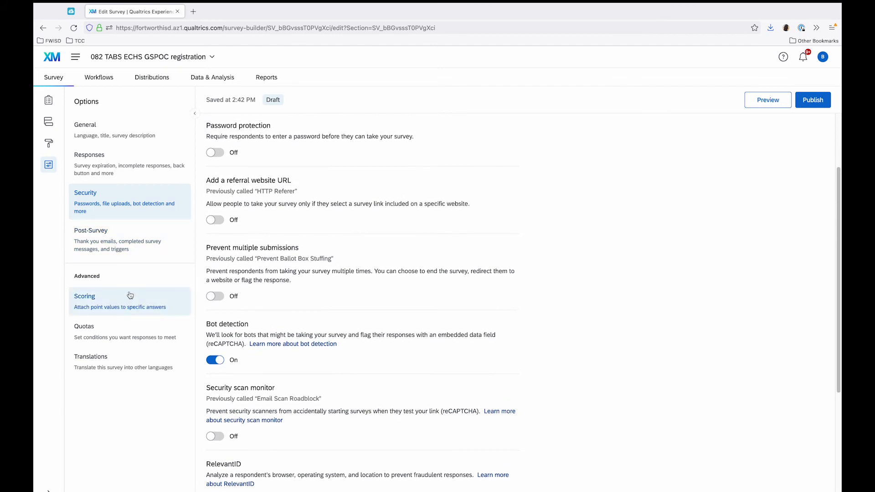
scroll(445, 297, up, 1)
scroll(445, 297, up, 2)
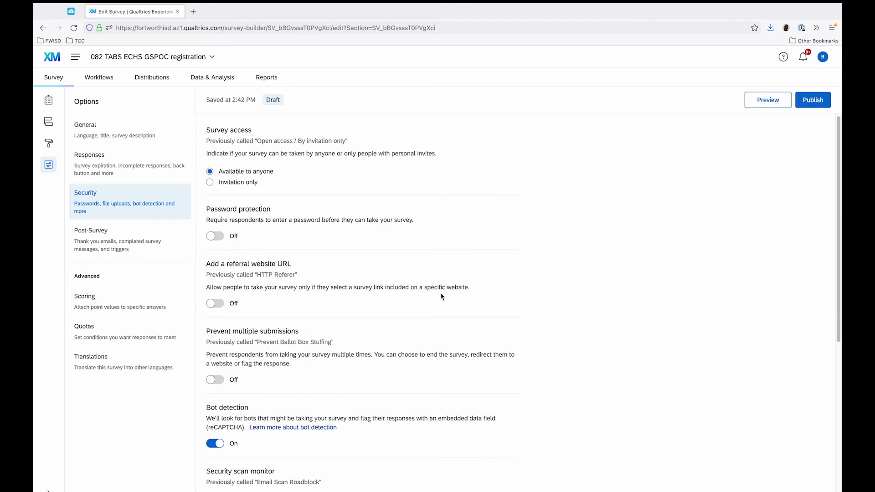
Add Spanish as a translation language for the survey.
click(139, 361)
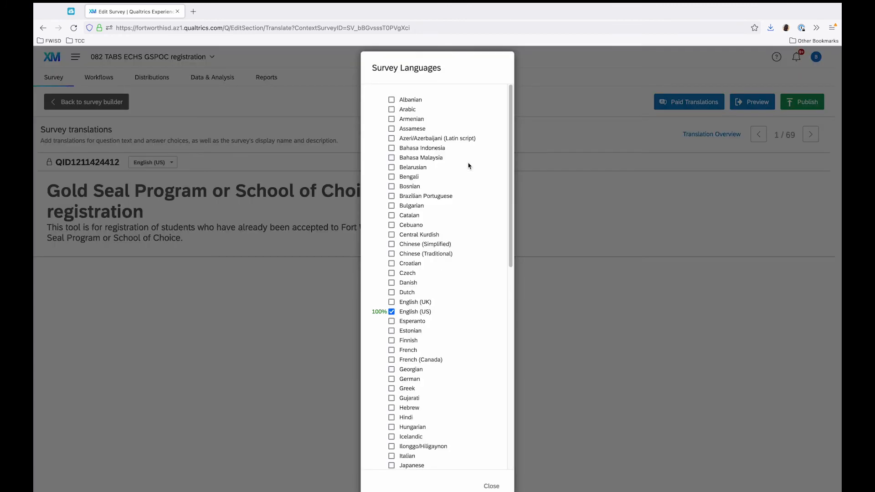
click(469, 163)
scroll(413, 376, down, 8)
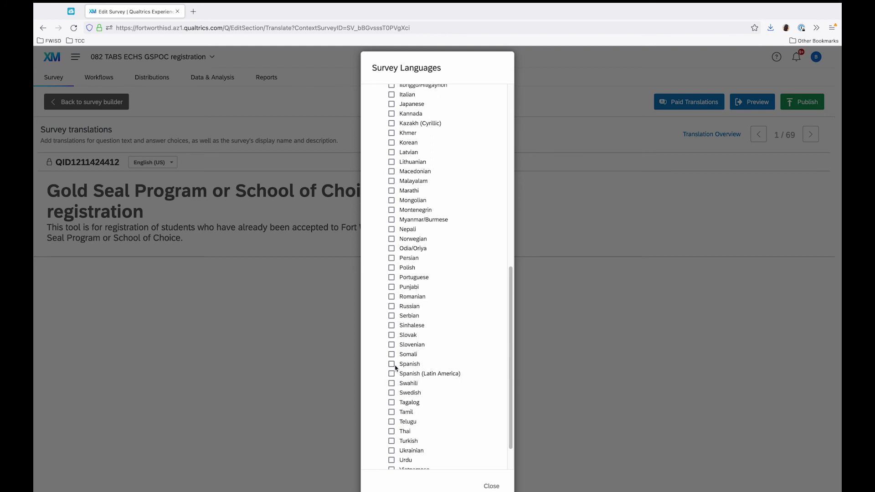
click(392, 365)
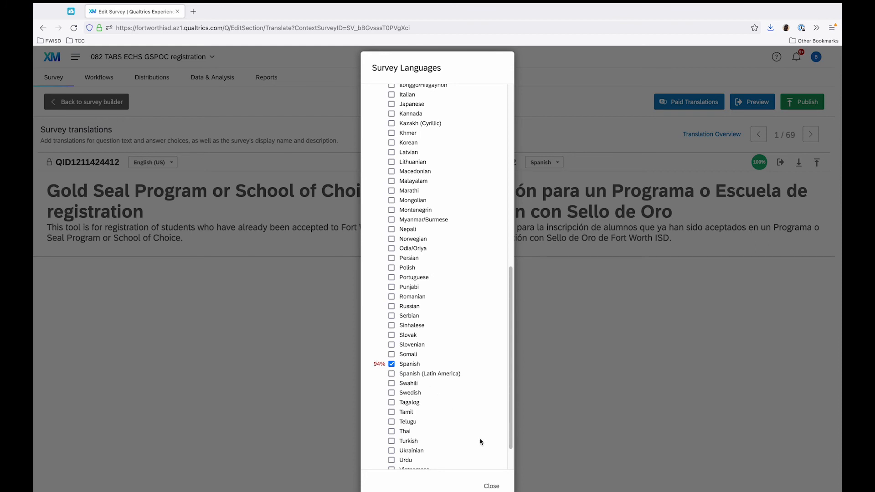
click(492, 486)
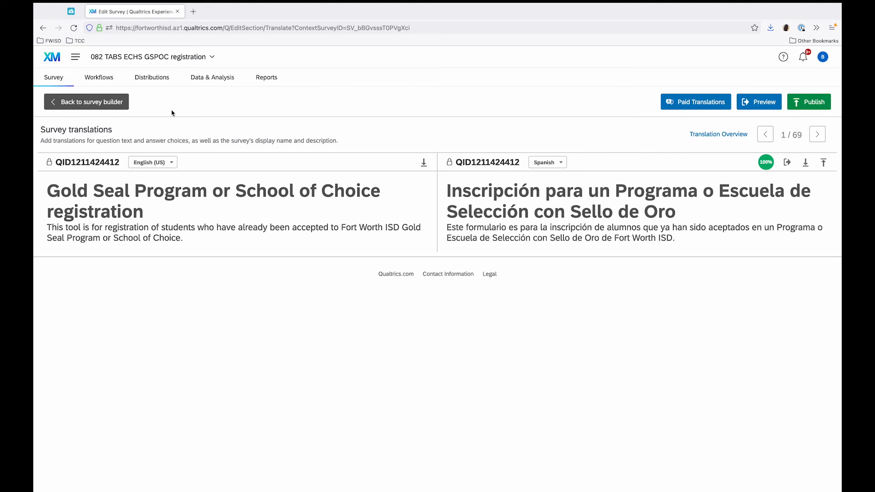
Return to the survey builder and publish the survey with the default version description.
click(75, 104)
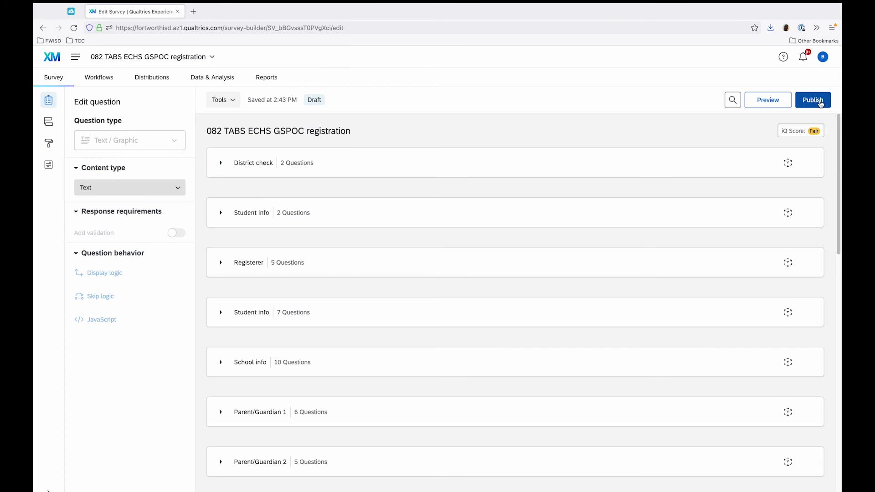
click(820, 104)
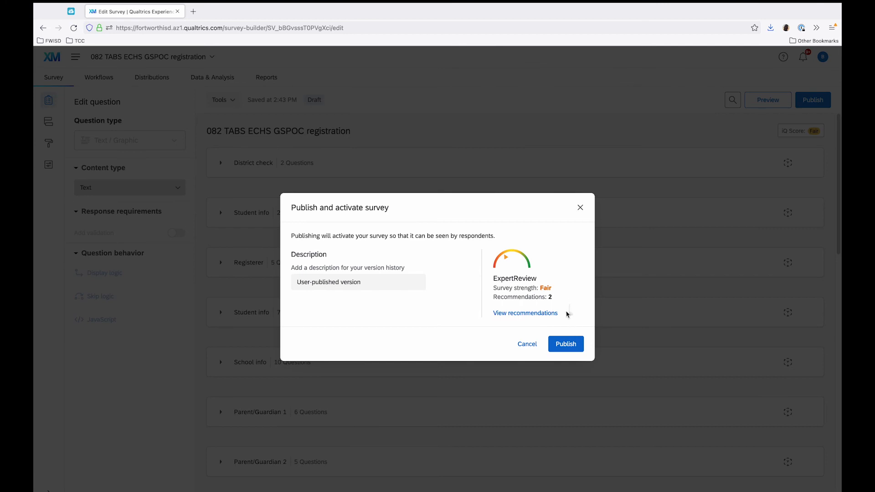
click(574, 346)
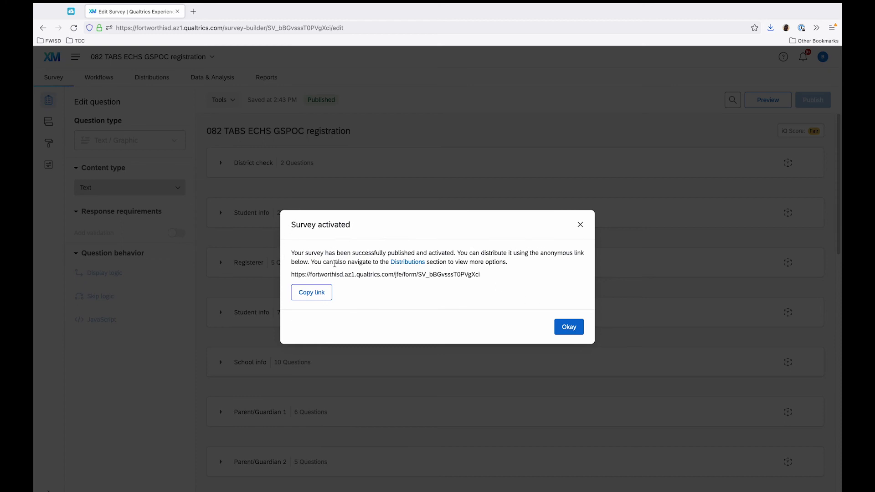
Copy the activated survey's anonymous link and dismiss the activation confirmation.
click(315, 293)
drag(483, 275, 292, 274)
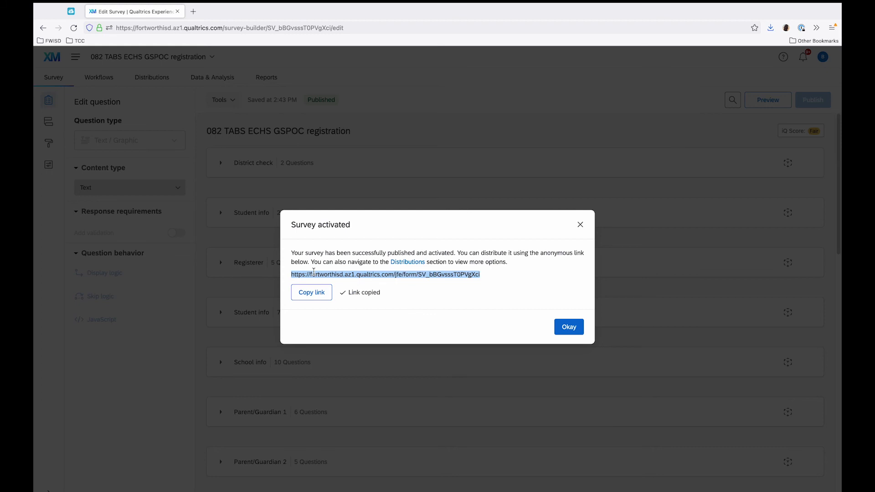
click(339, 273)
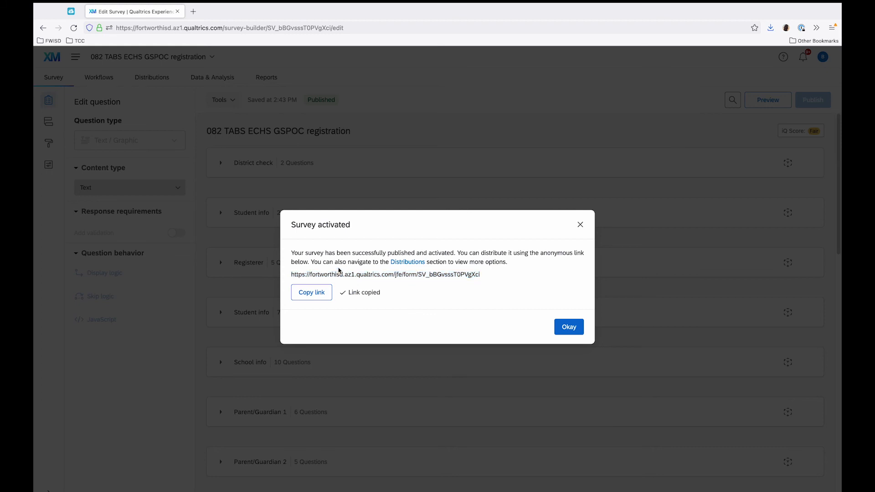
click(574, 329)
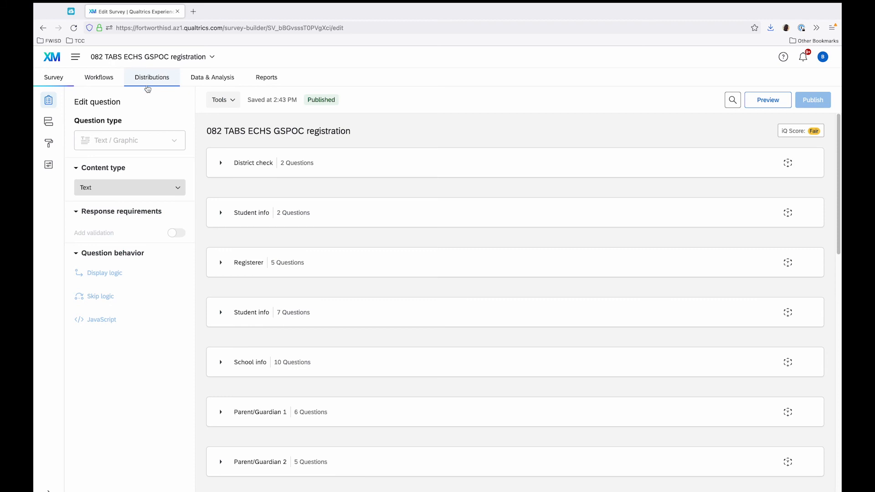
Review the survey's anonymous link and QR code distribution options, plus its response data page.
click(159, 78)
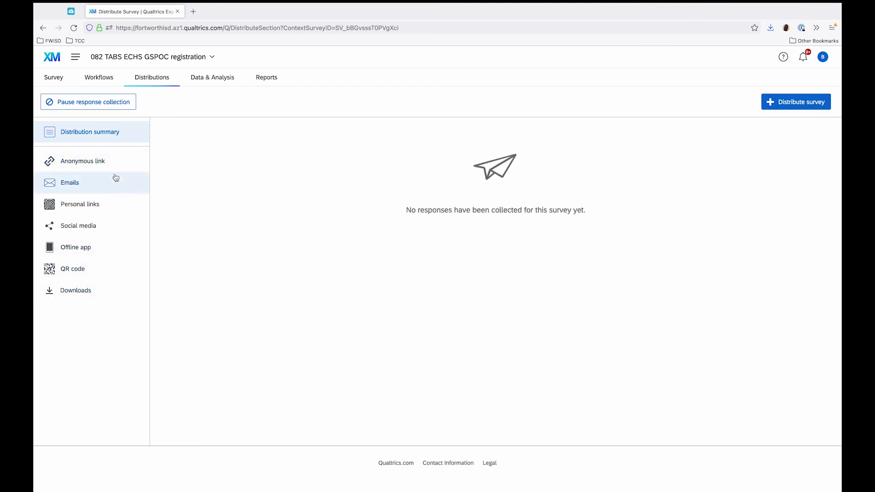
click(114, 167)
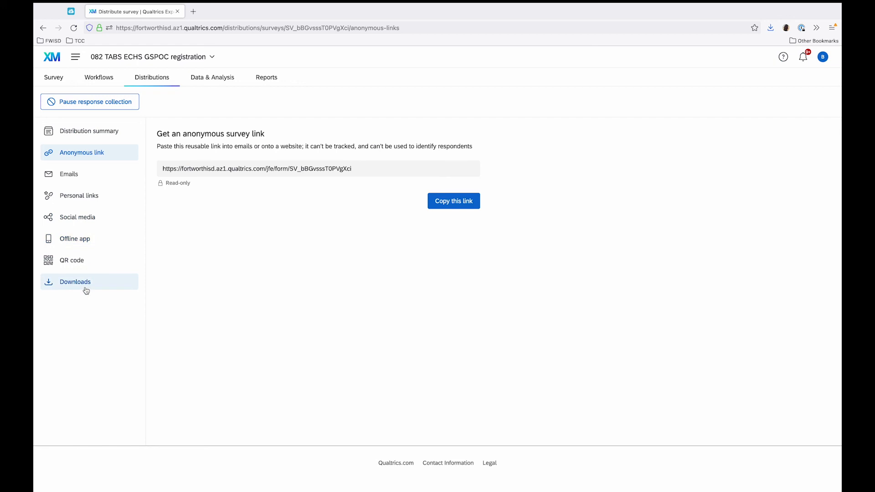
click(76, 261)
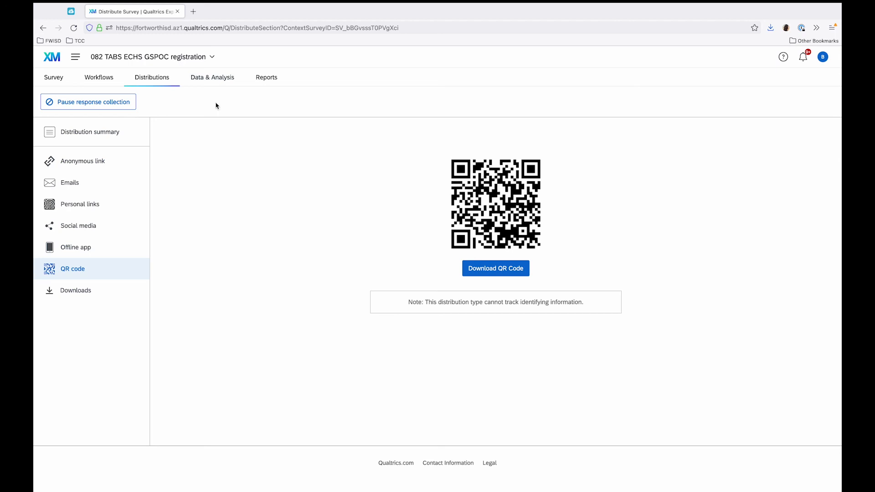
click(201, 86)
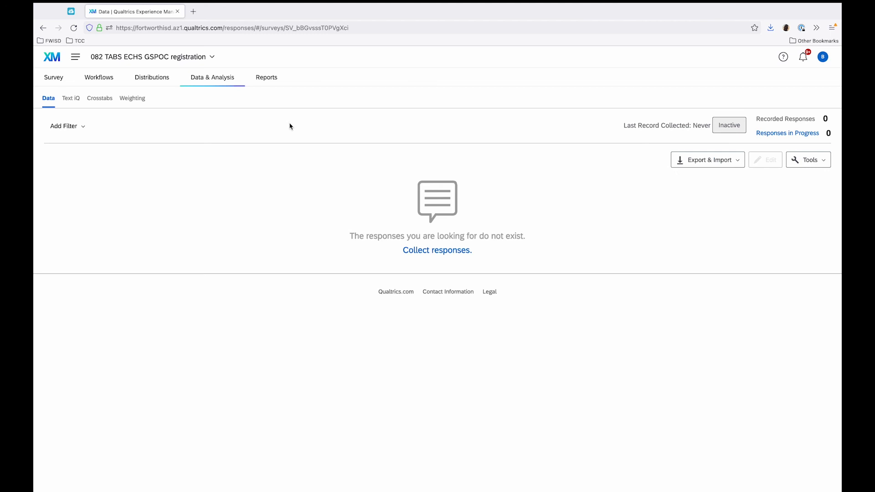
Open the collaboration settings of 082 TABS ECHS GSPOC registration from the projects list and save them without adding a collaborator.
click(76, 58)
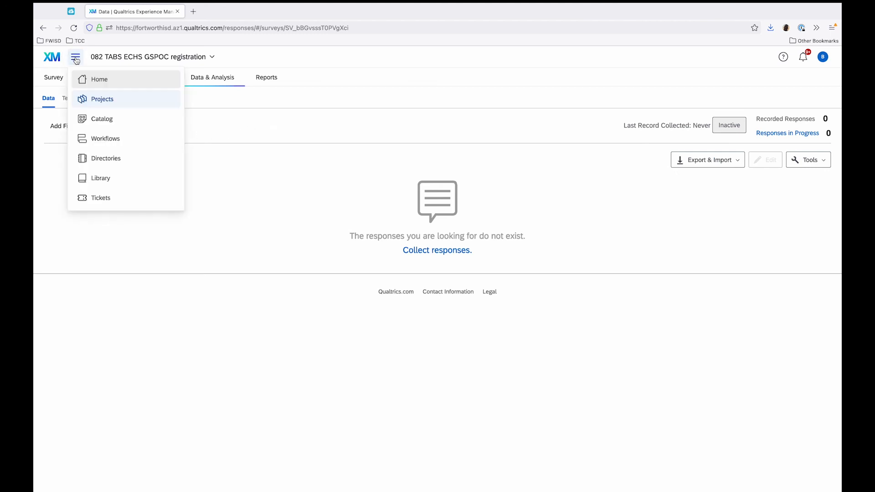
click(114, 101)
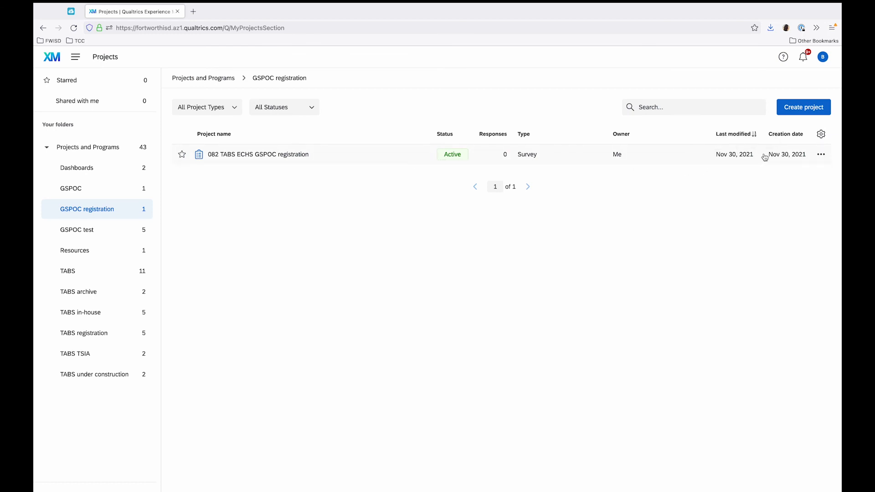
click(822, 155)
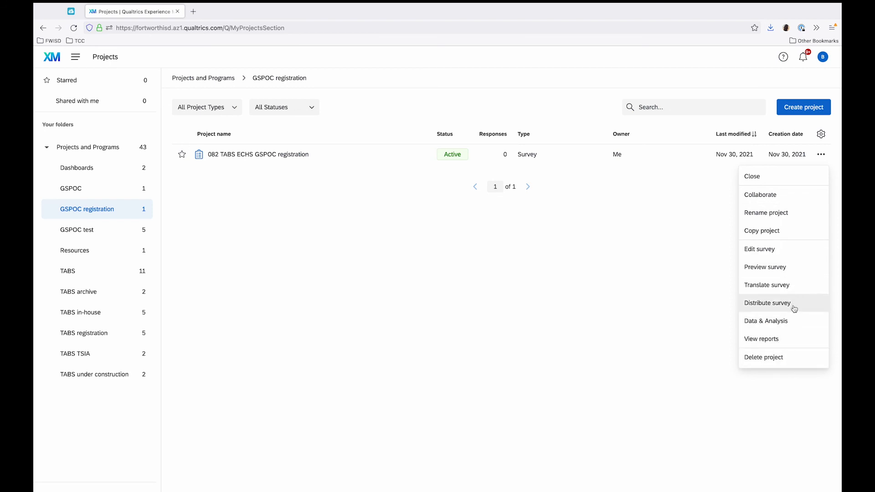
click(793, 195)
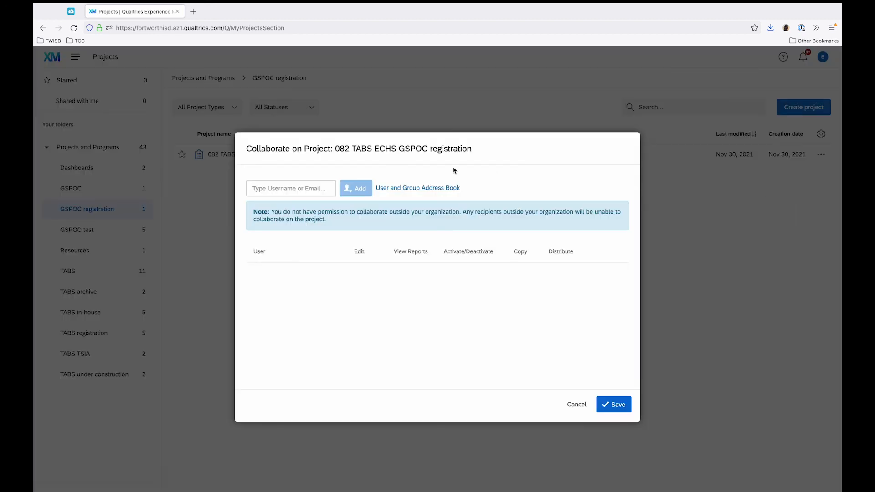
click(314, 189)
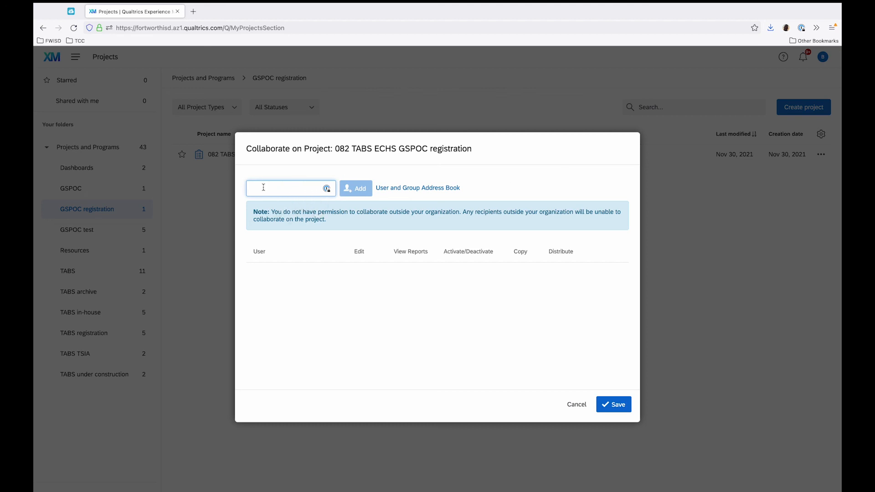
click(600, 407)
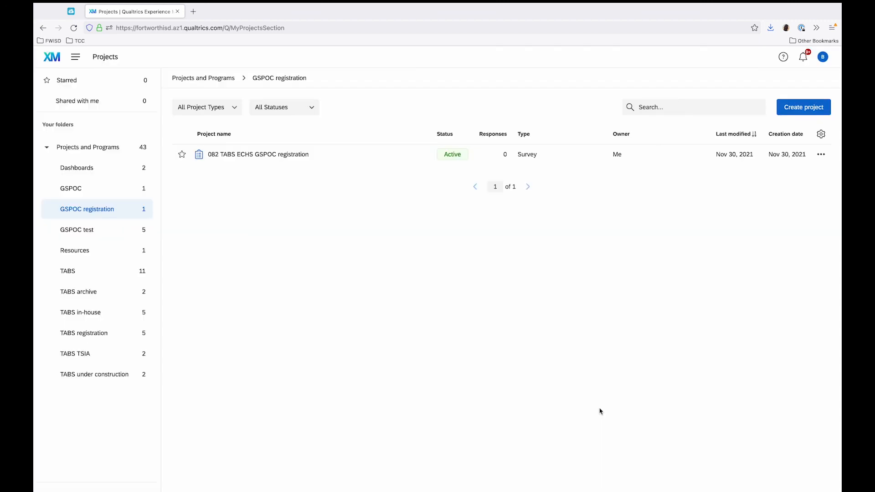